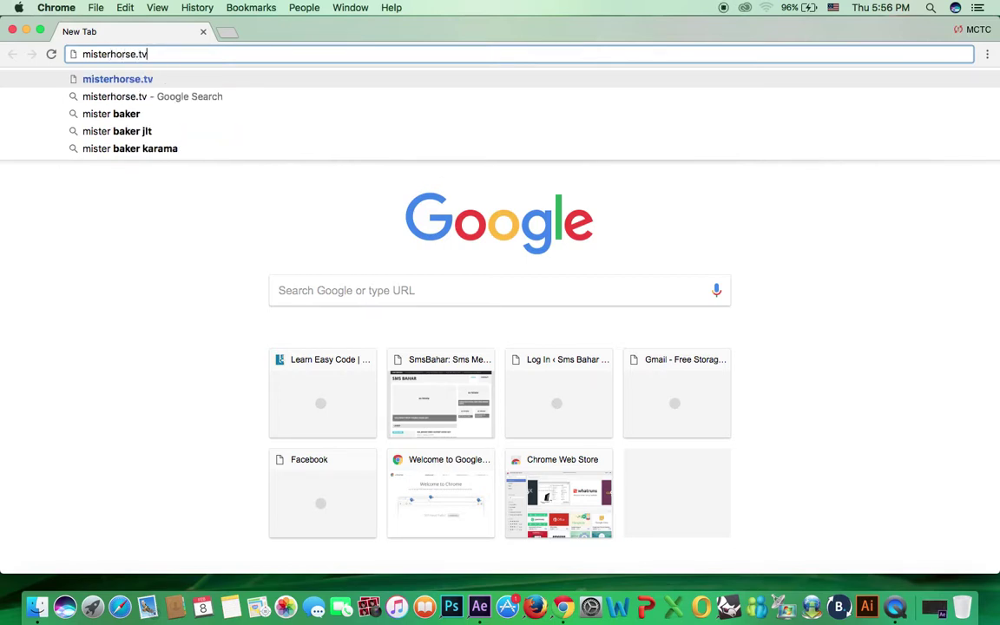
# - Load misterhorse.tv, browse the homepage, and go to the Animation Composer product page
pyautogui.press('Return')
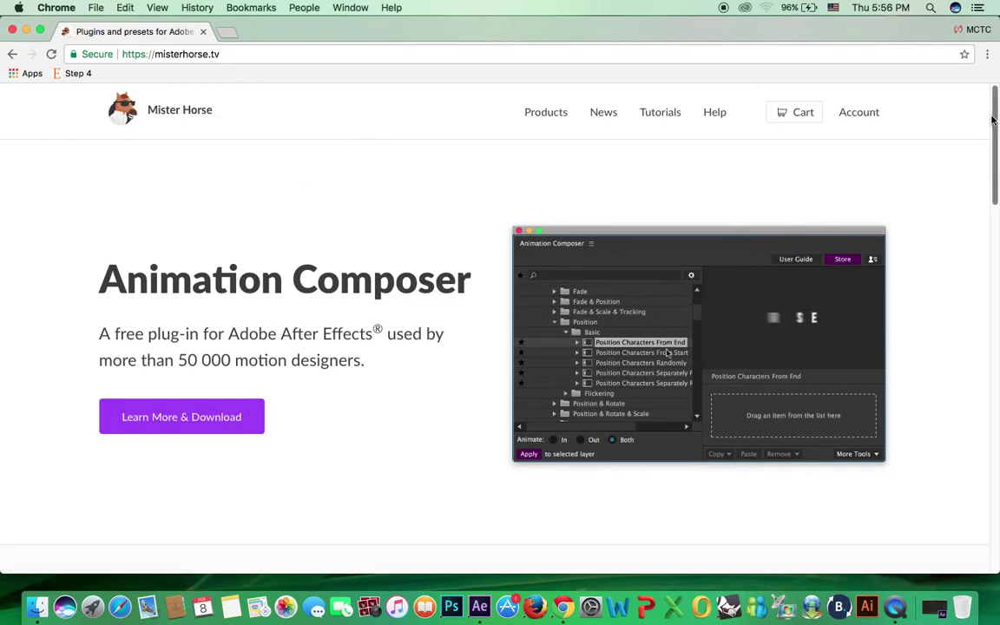
pyautogui.moveTo(994, 129); pyautogui.dragTo(990, 206)
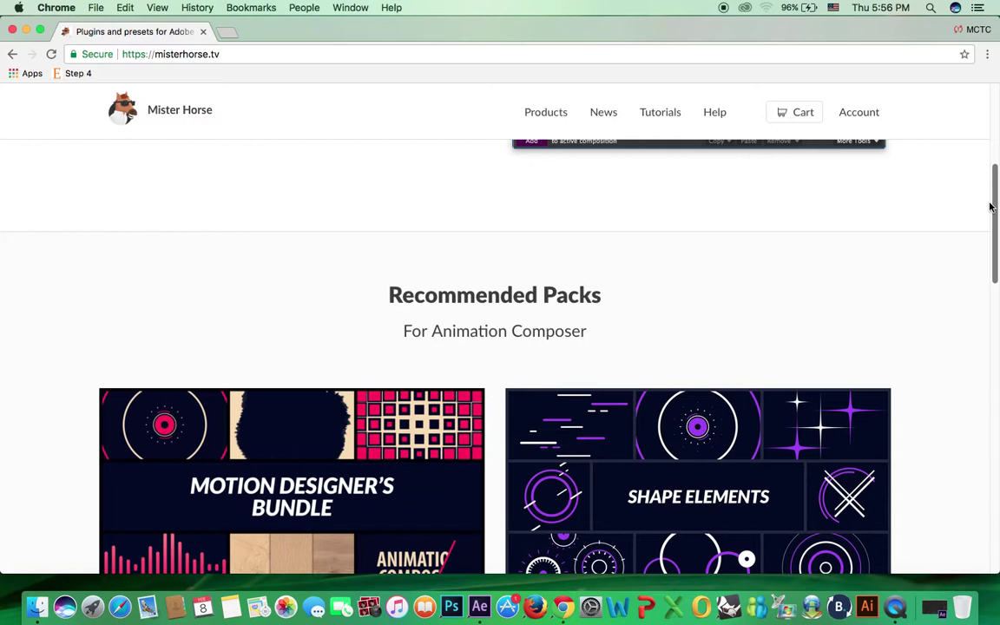
pyautogui.scroll(-10, 996, 205)
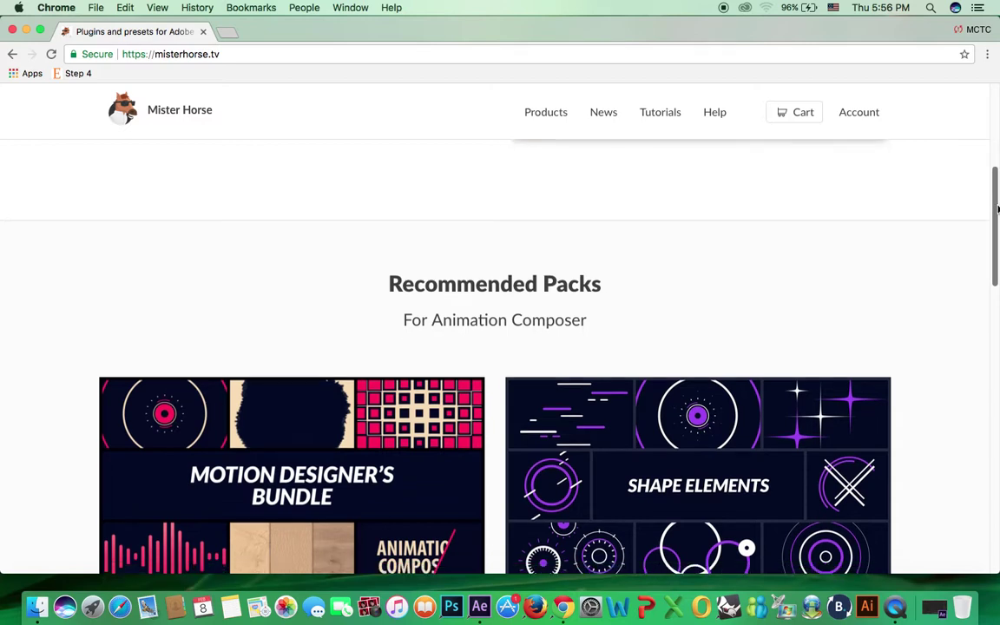
pyautogui.scroll(-10, 495, 347)
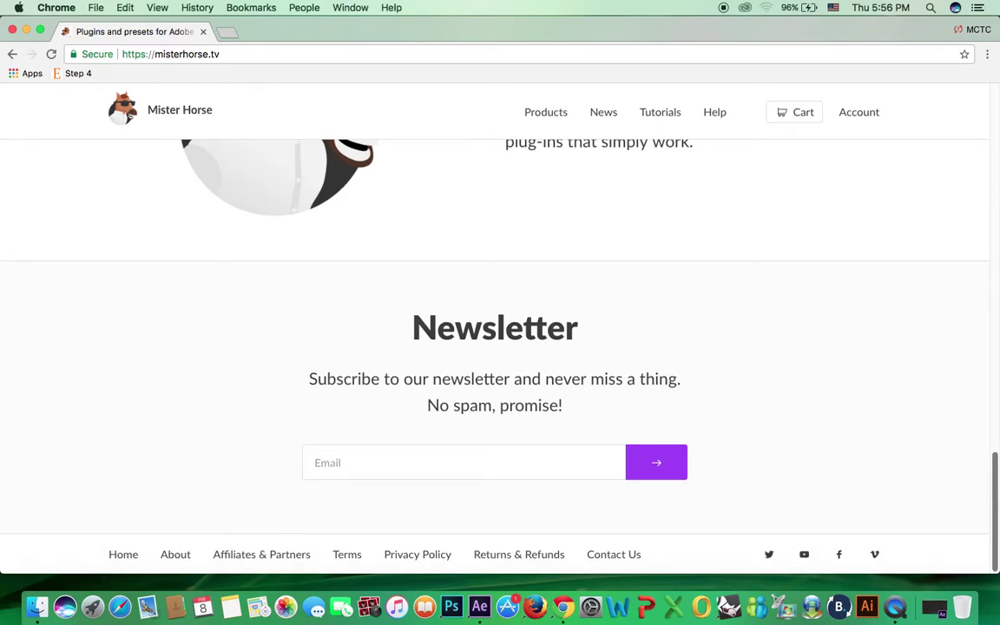
pyautogui.scroll(15, 244, 406)
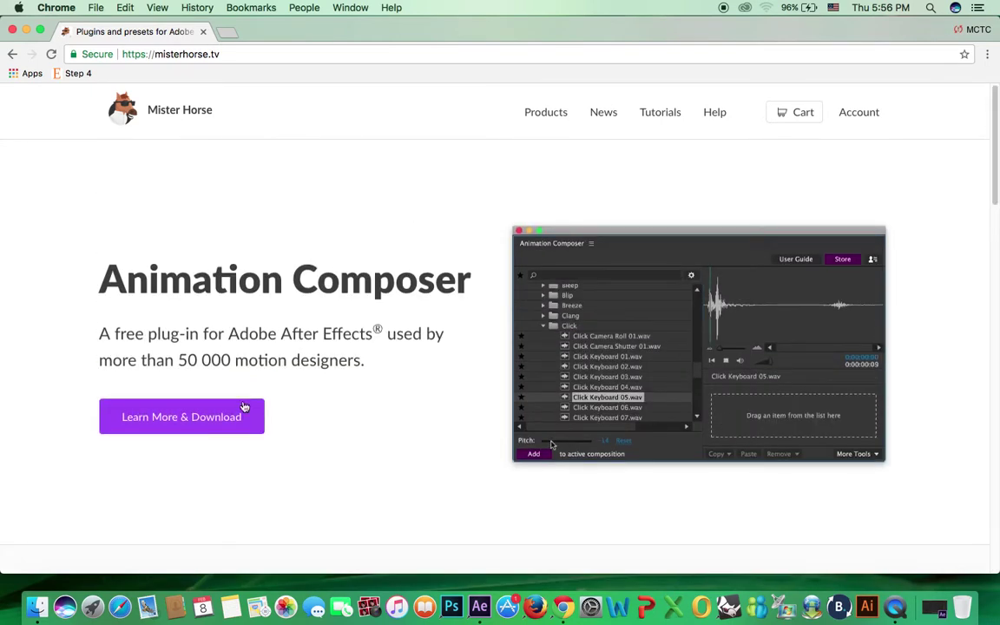
pyautogui.click(222, 420)
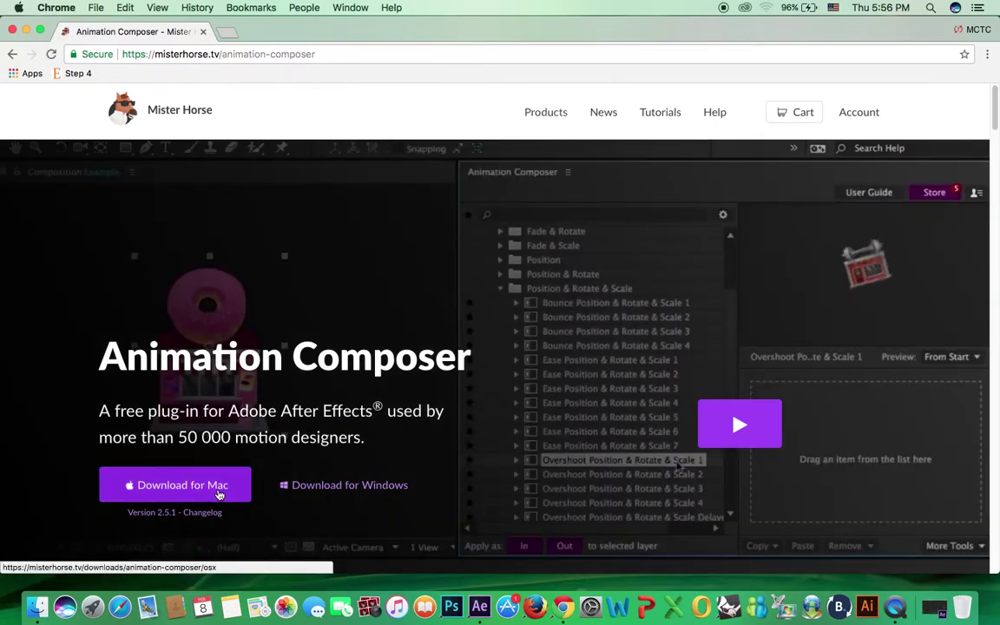
# - Download the 71.6 MB Animation Composer zip for Mac, dismissing the newsletter popup, and open it
pyautogui.click(217, 492)
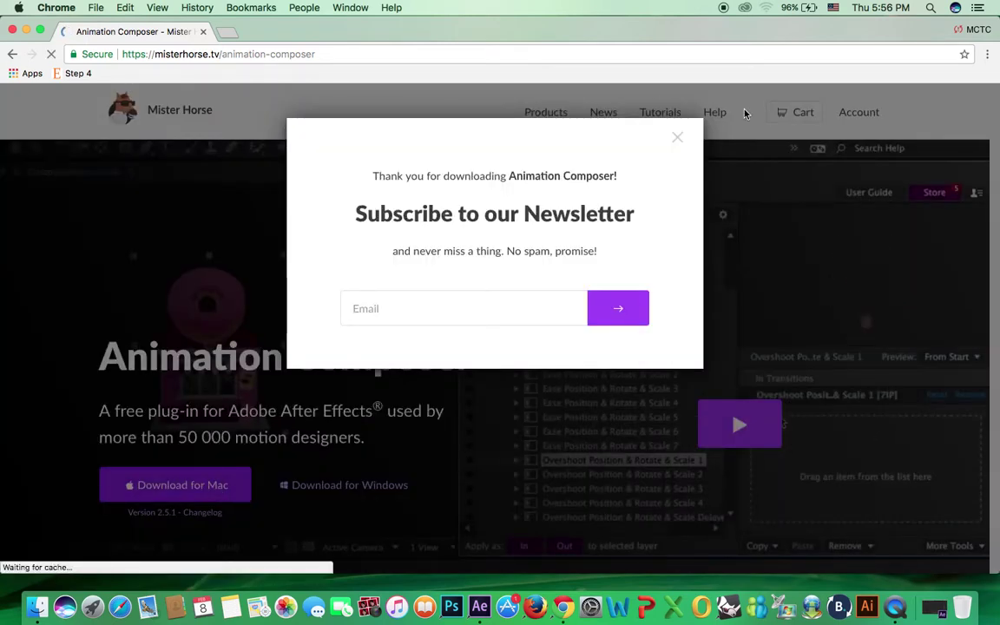
pyautogui.click(680, 142)
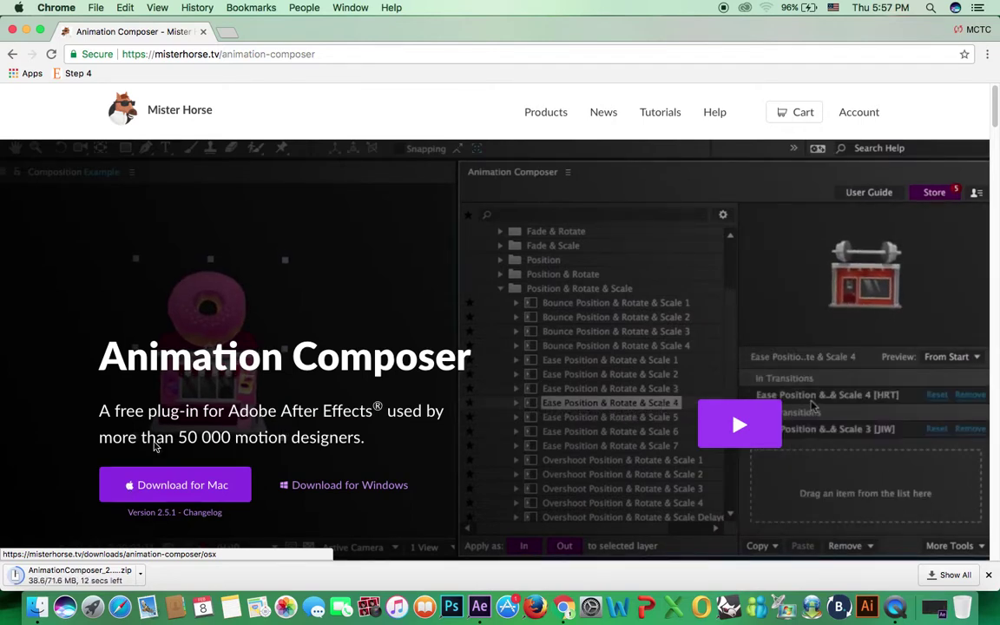
pyautogui.scroll(-1, 335, 364)
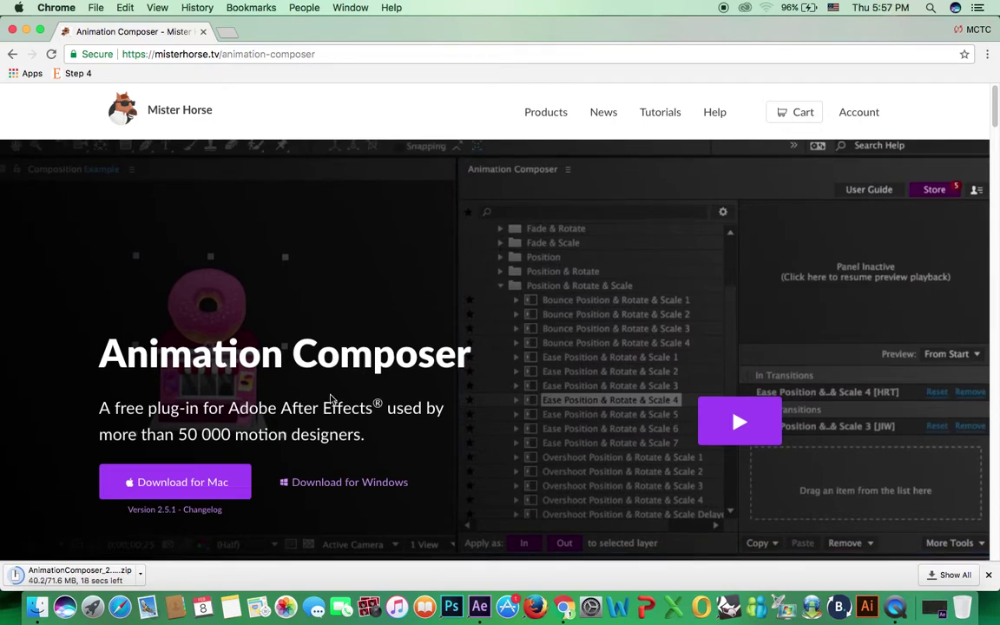
pyautogui.scroll(-5, 990, 144)
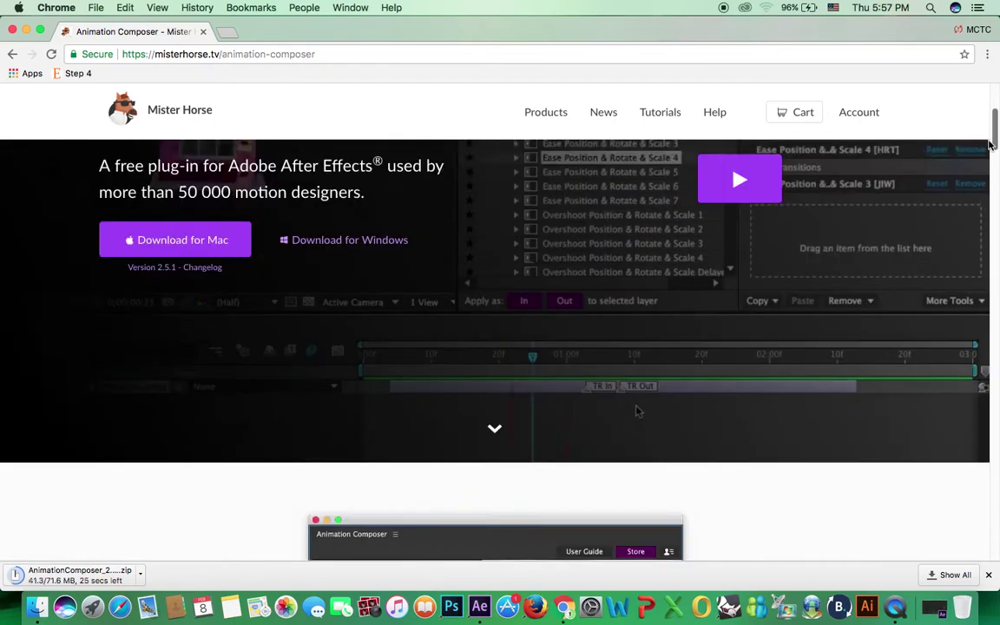
pyautogui.moveTo(990, 144); pyautogui.dragTo(996, 212)
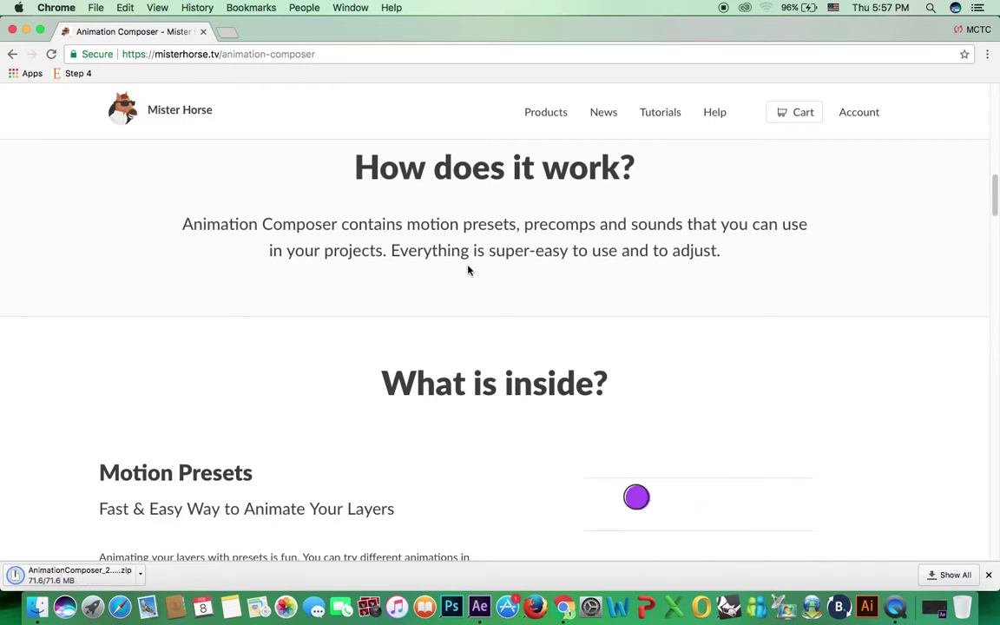
pyautogui.scroll(-2, 708, 323)
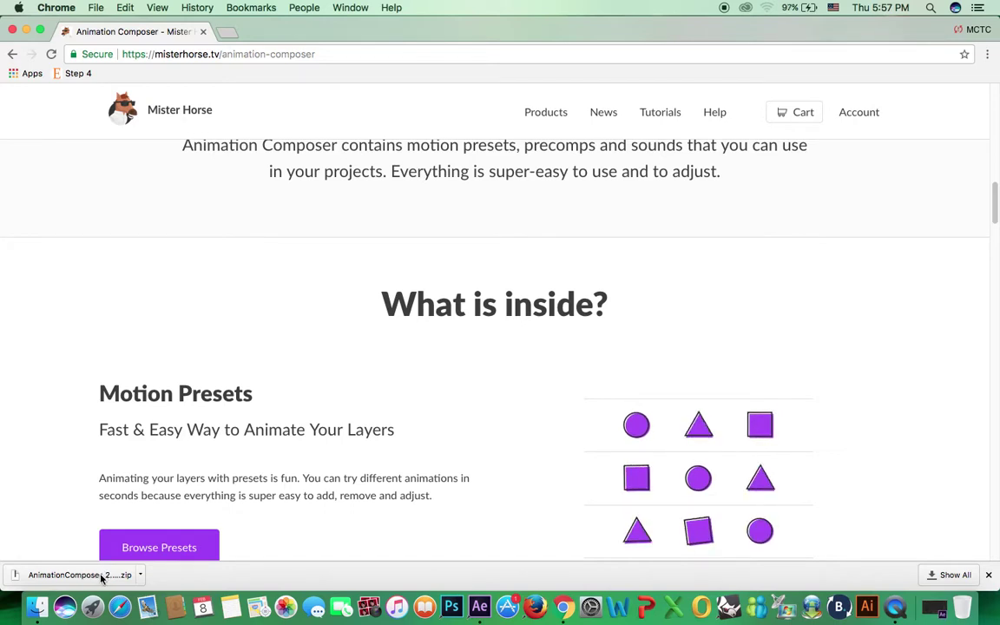
pyautogui.click(96, 575)
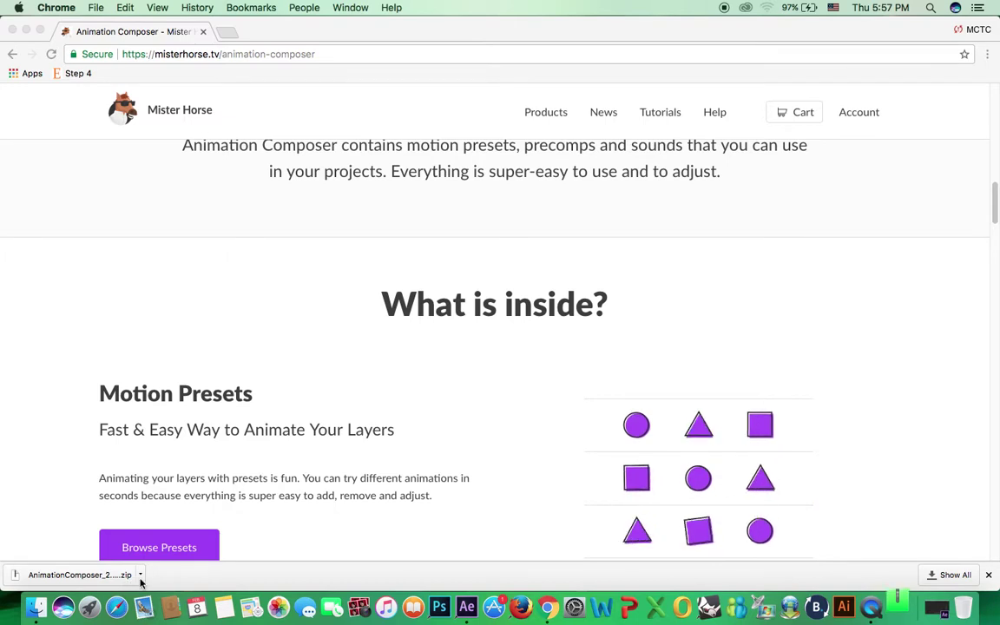
# - Open the extracted AnimationComposer_2.5.1_mac folder and launch AnimationComposerInstaller_2.5.1, then close Finder
pyautogui.scroll(1, 269, 350)
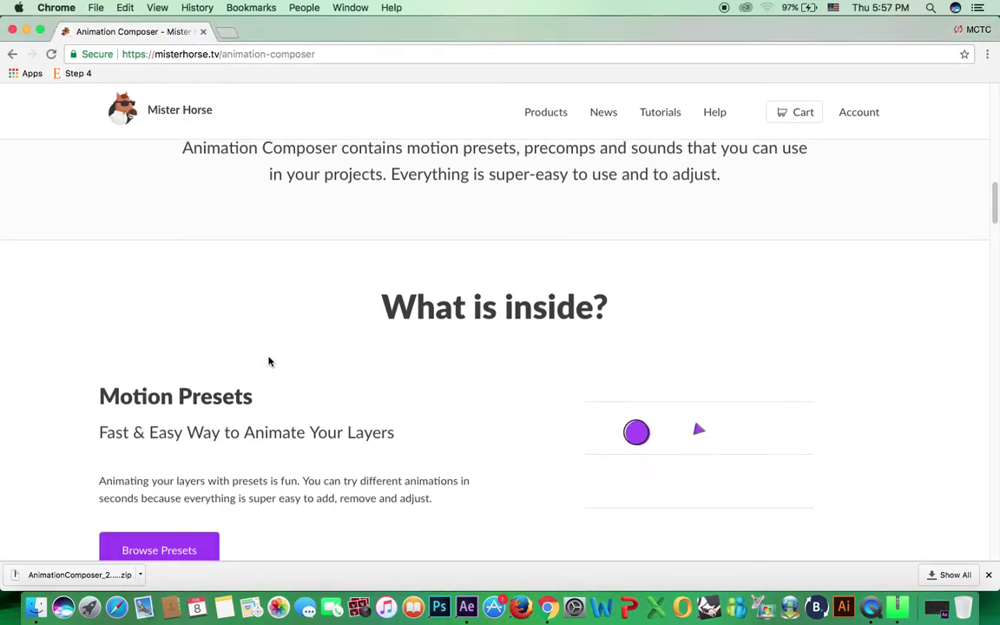
pyautogui.click(28, 32)
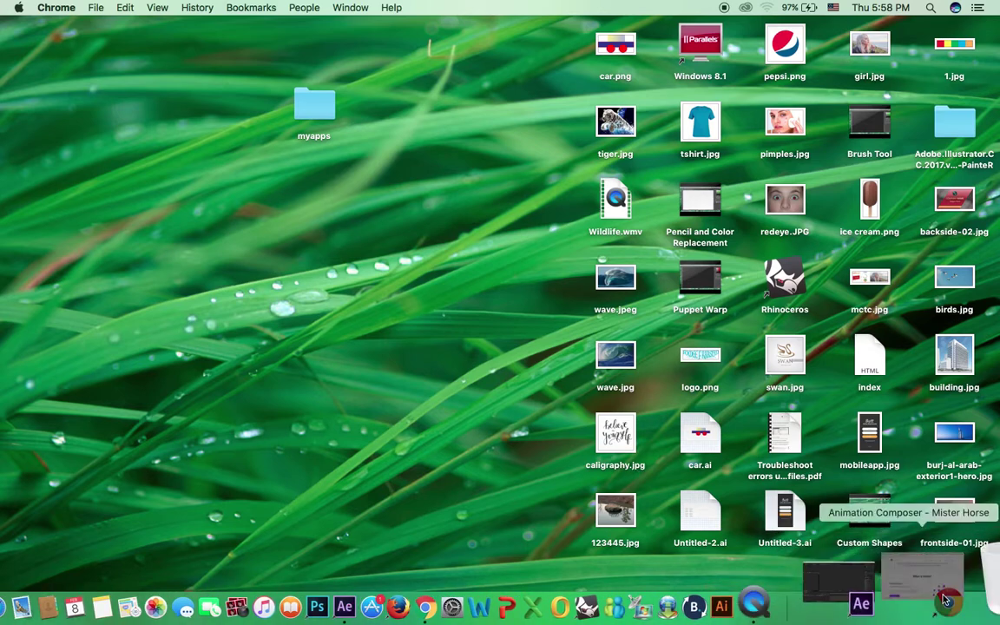
pyautogui.click(915, 590)
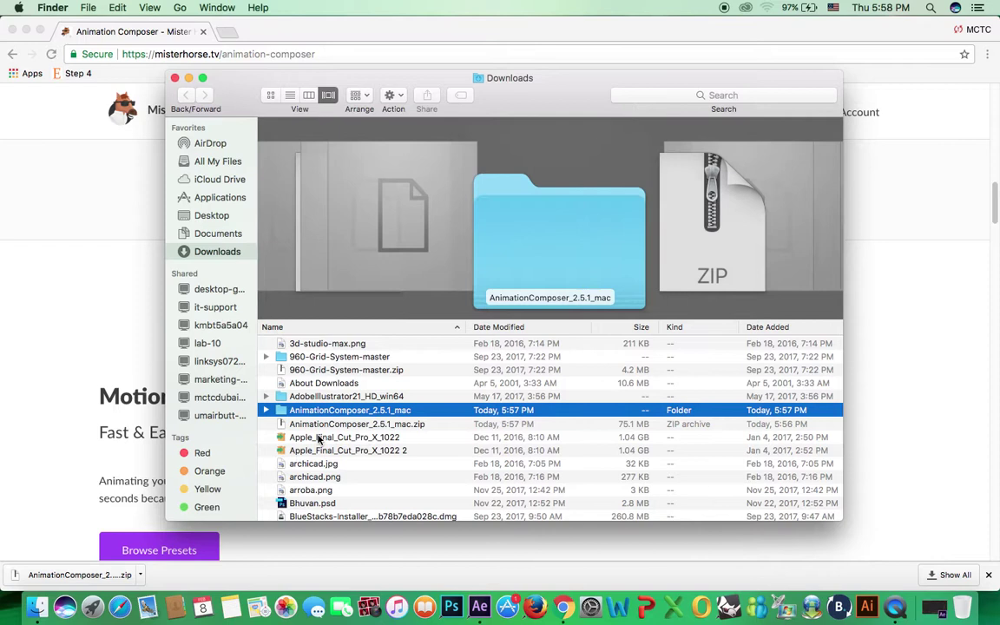
pyautogui.doubleClick(349, 410)
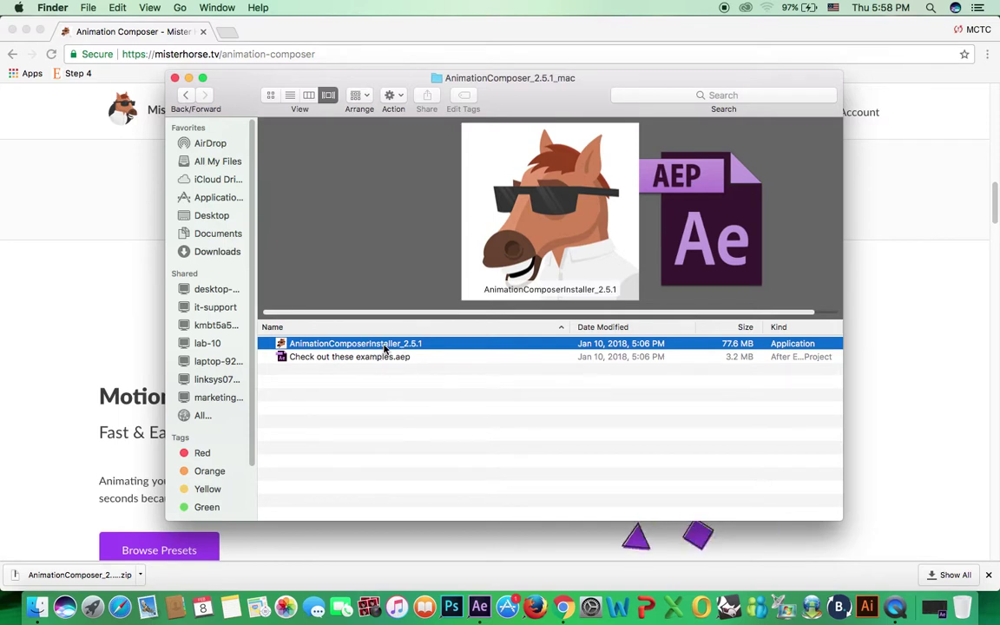
pyautogui.doubleClick(385, 349)
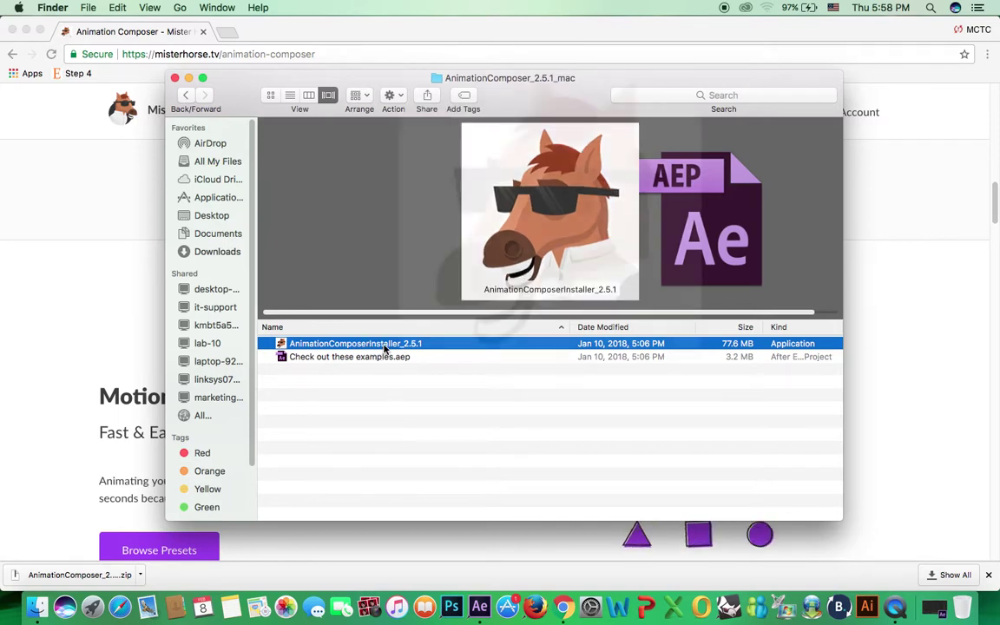
pyautogui.click(174, 78)
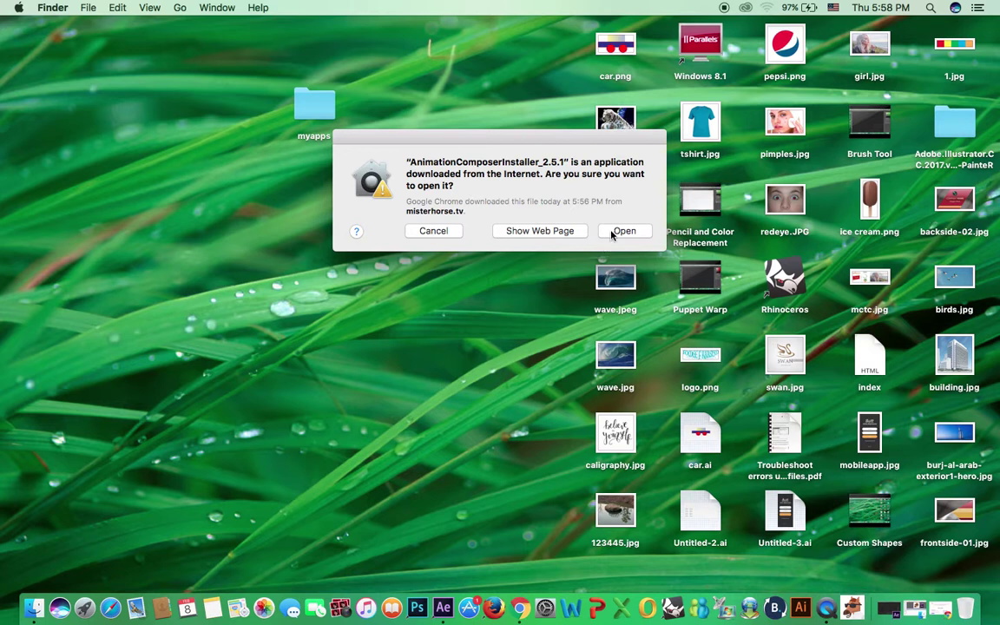
# - Confirm opening the installer, accept the license, and start installing for After Effects CC
pyautogui.click(623, 231)
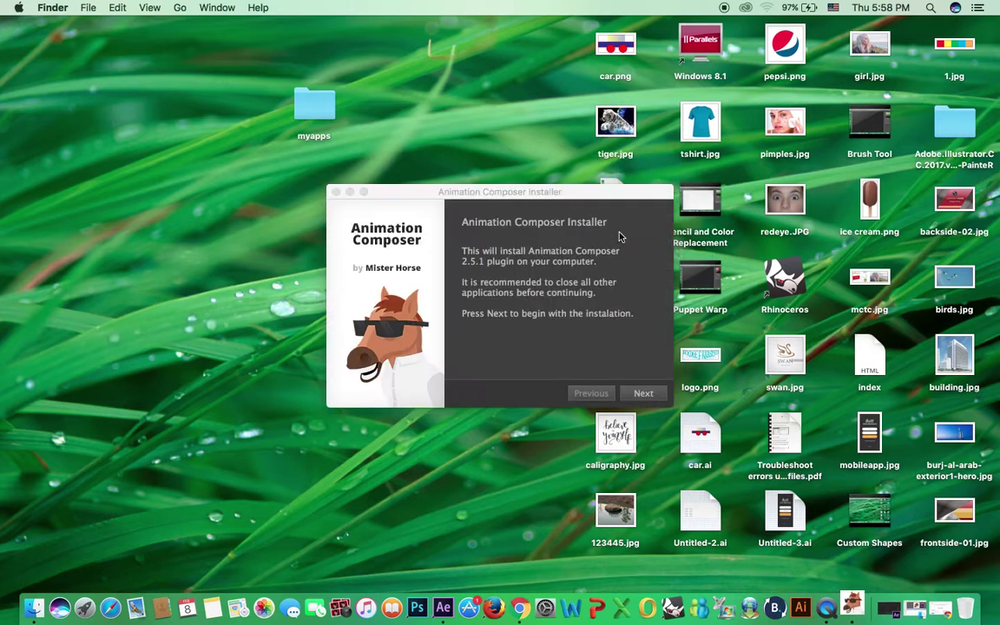
pyautogui.click(642, 393)
pyautogui.click(646, 395)
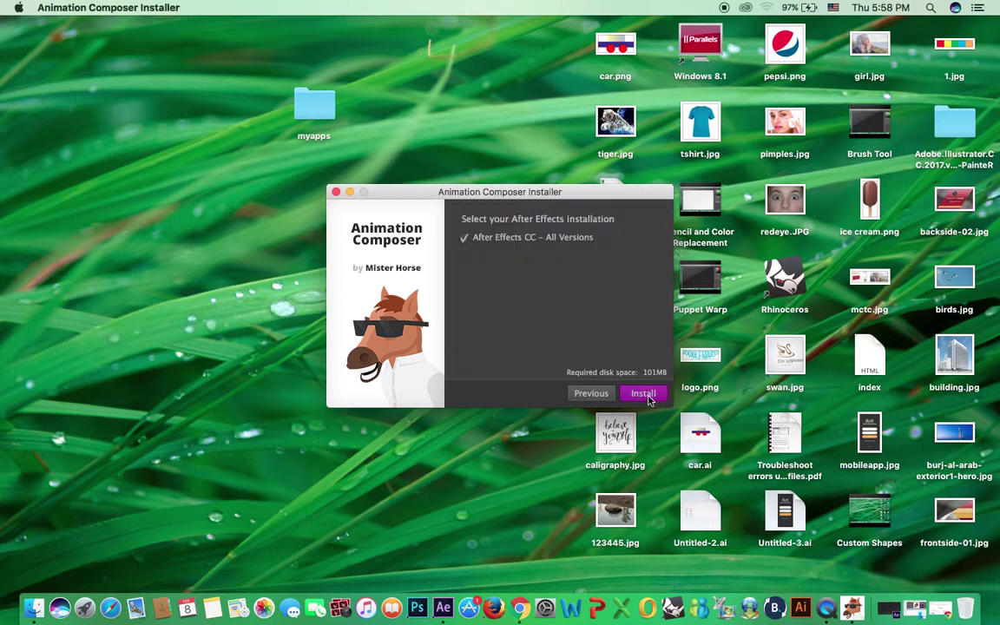
pyautogui.click(640, 397)
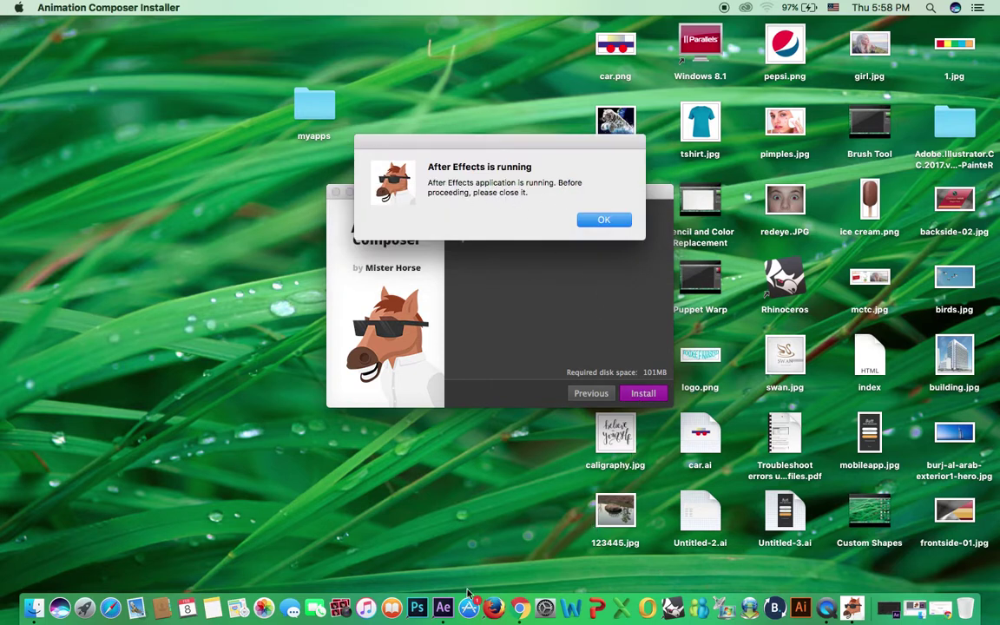
# - Close the After Effects project and dismiss the repeated 'After Effects is running' warnings
pyautogui.click(442, 607)
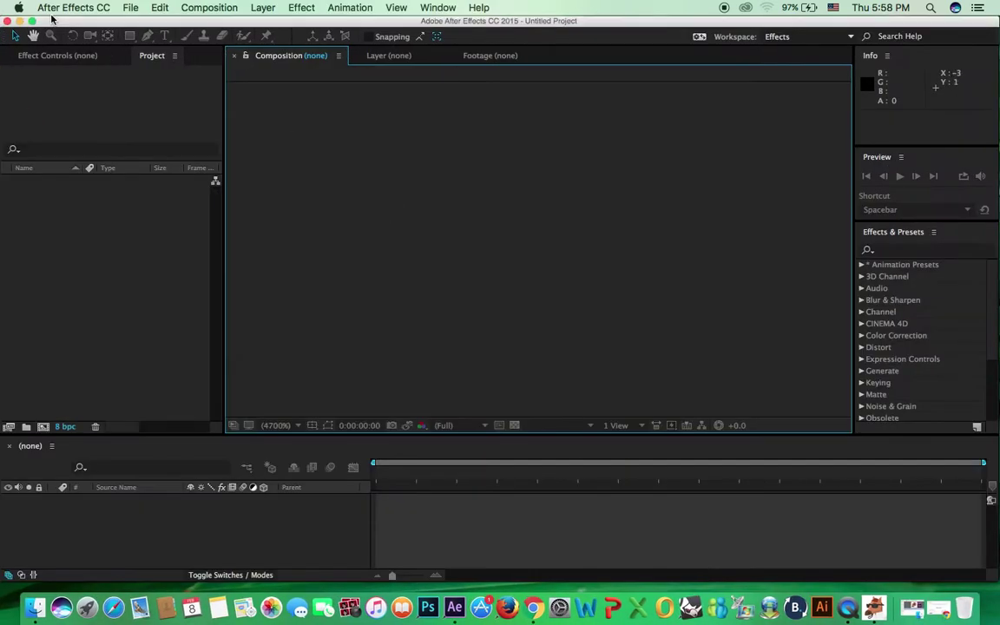
pyautogui.click(7, 22)
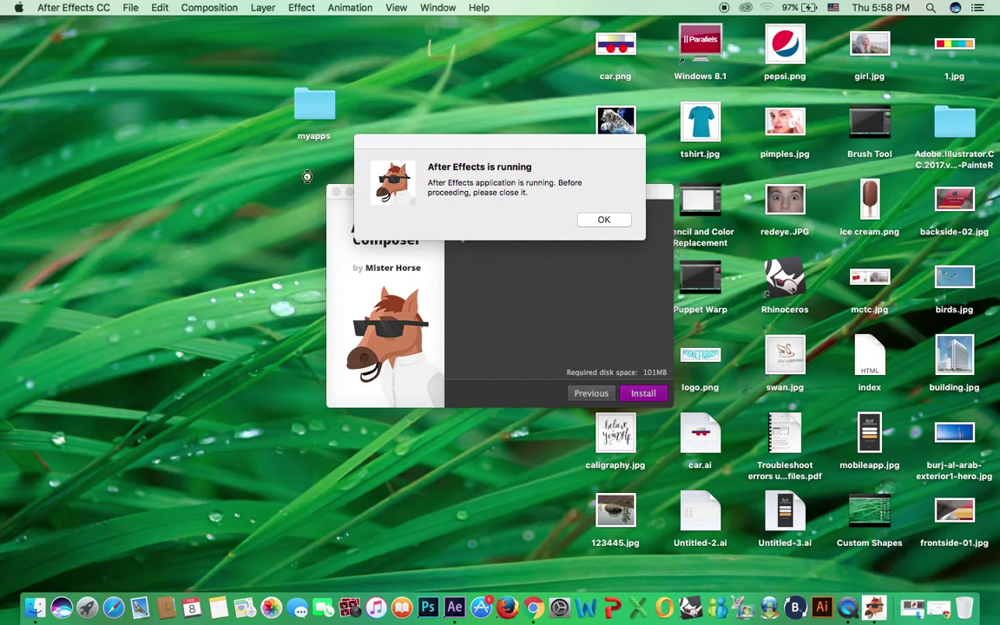
pyautogui.click(516, 139)
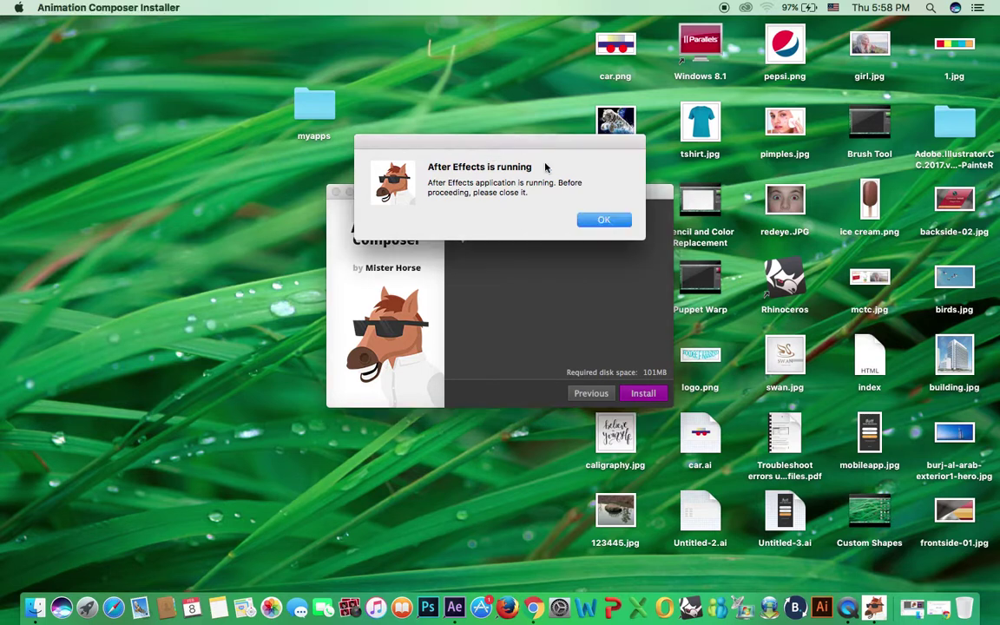
pyautogui.click(602, 222)
pyautogui.click(650, 394)
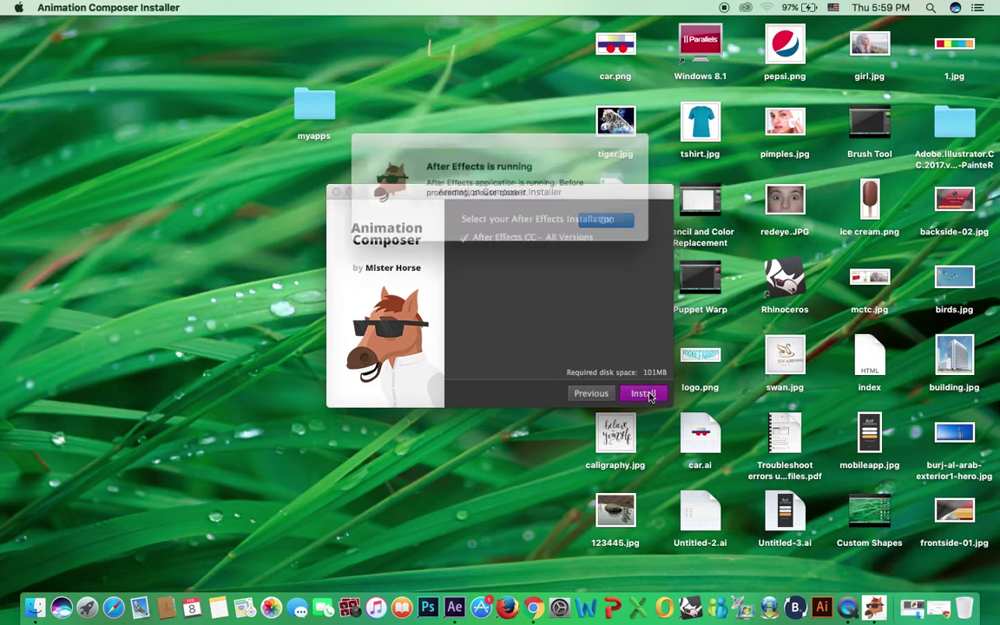
pyautogui.click(614, 223)
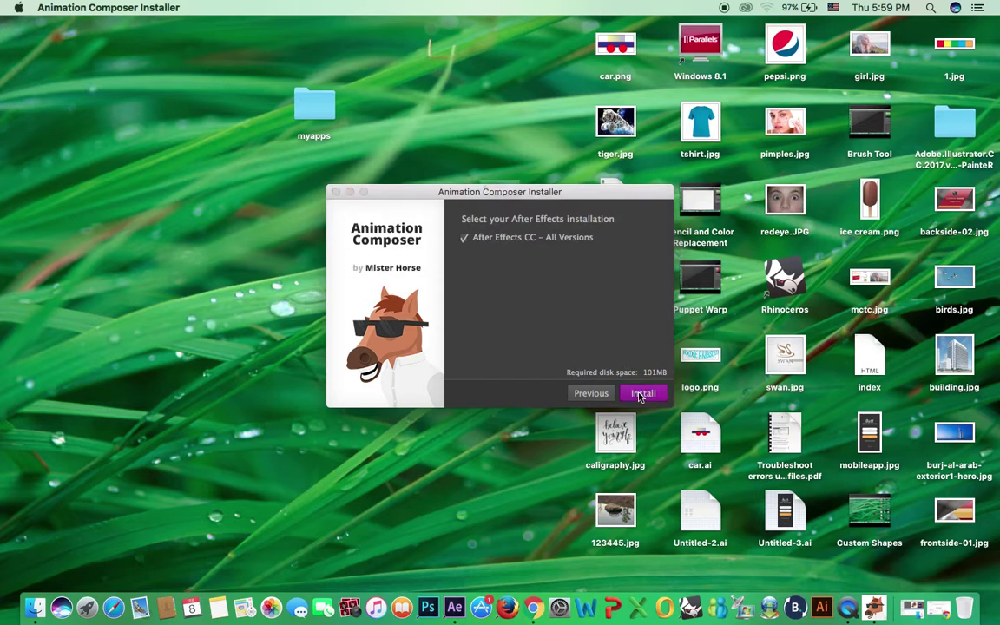
pyautogui.click(642, 393)
pyautogui.click(599, 221)
# - Start the installation, authorise it with the administrator password, and finish the installer
pyautogui.click(651, 395)
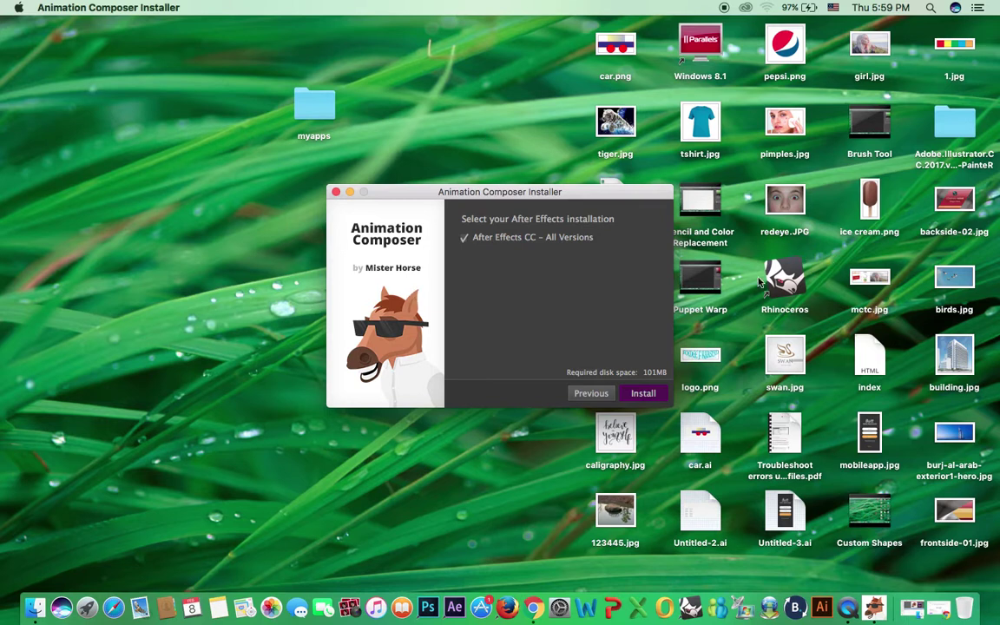
pyautogui.press('Return')
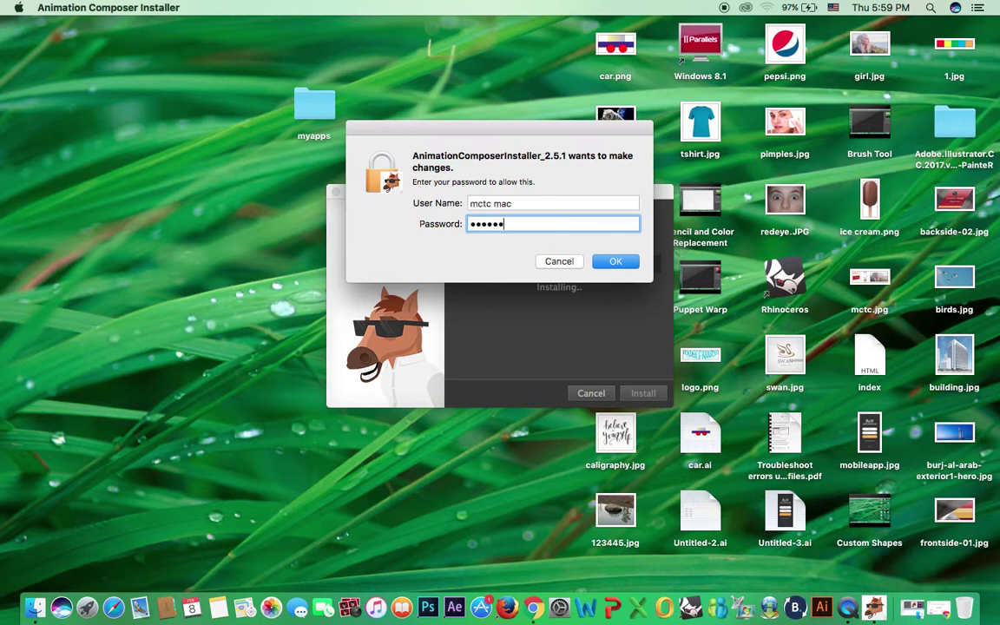
pyautogui.click(622, 264)
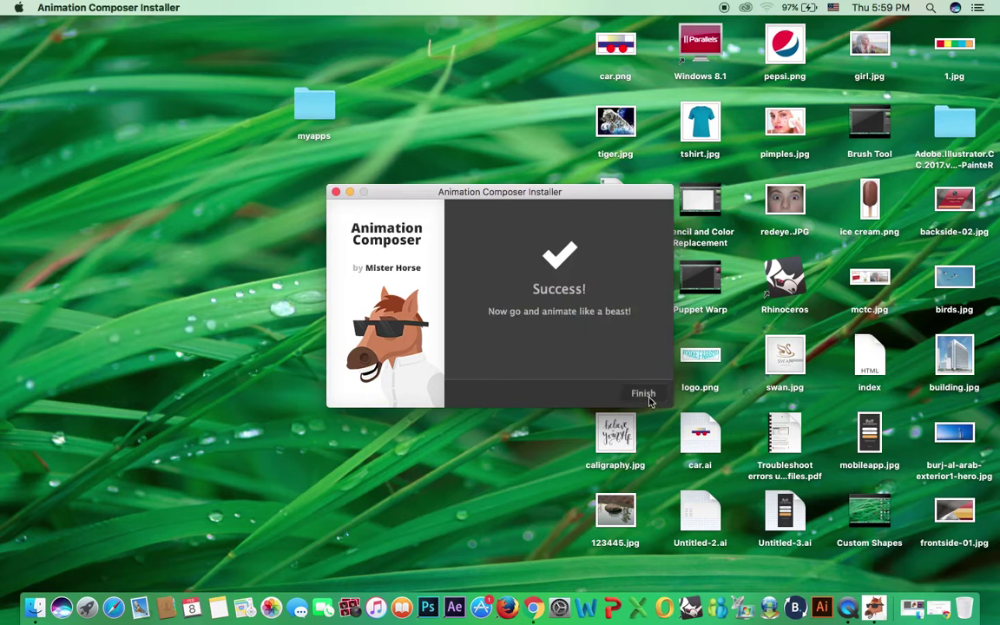
pyautogui.click(643, 394)
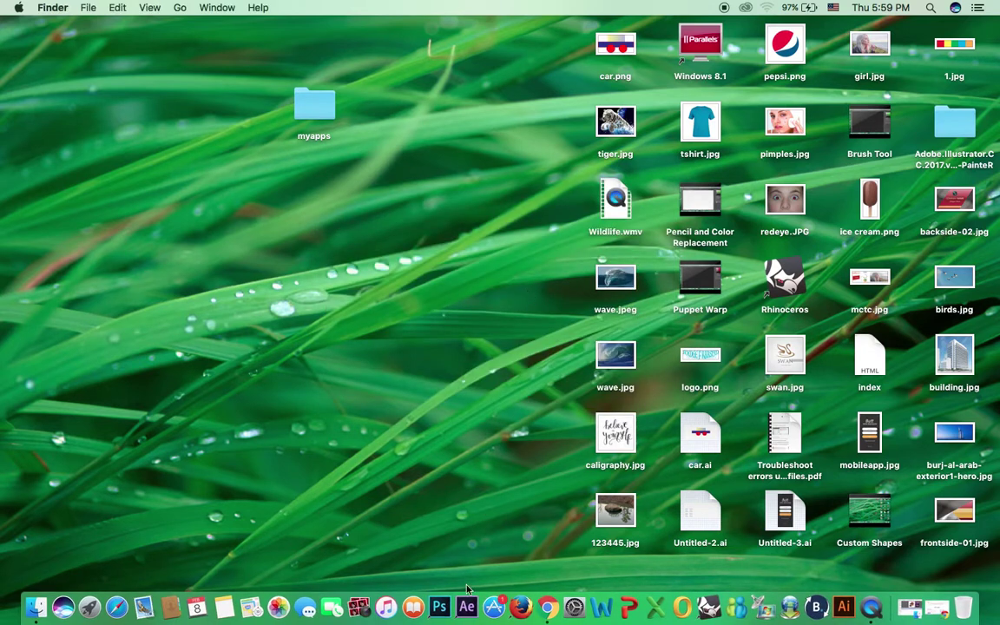
# - Launch After Effects from the Dock and close the Animation Composer thank-you window
pyautogui.click(469, 597)
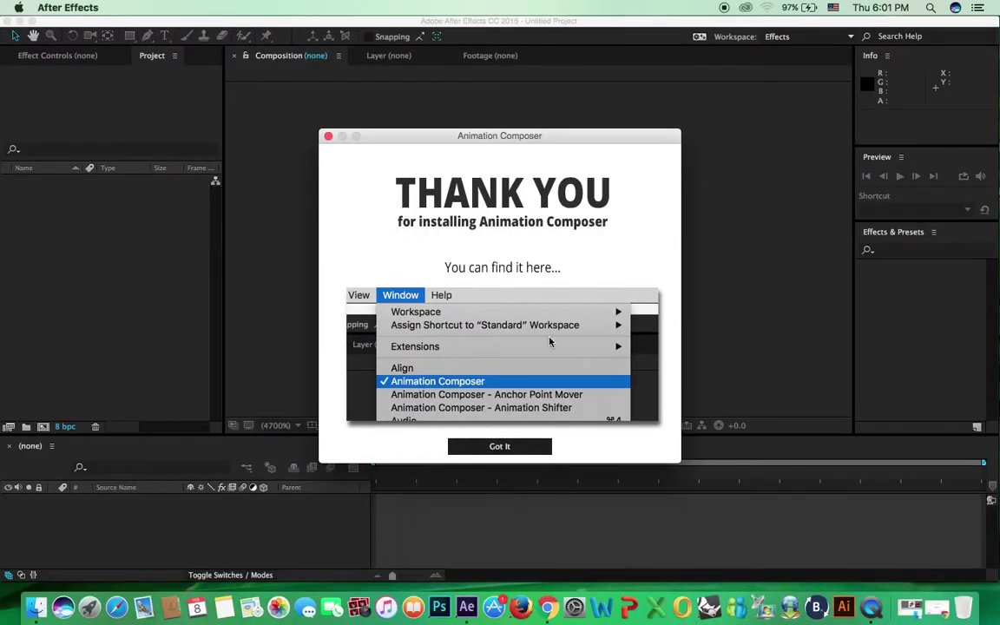
pyautogui.click(328, 136)
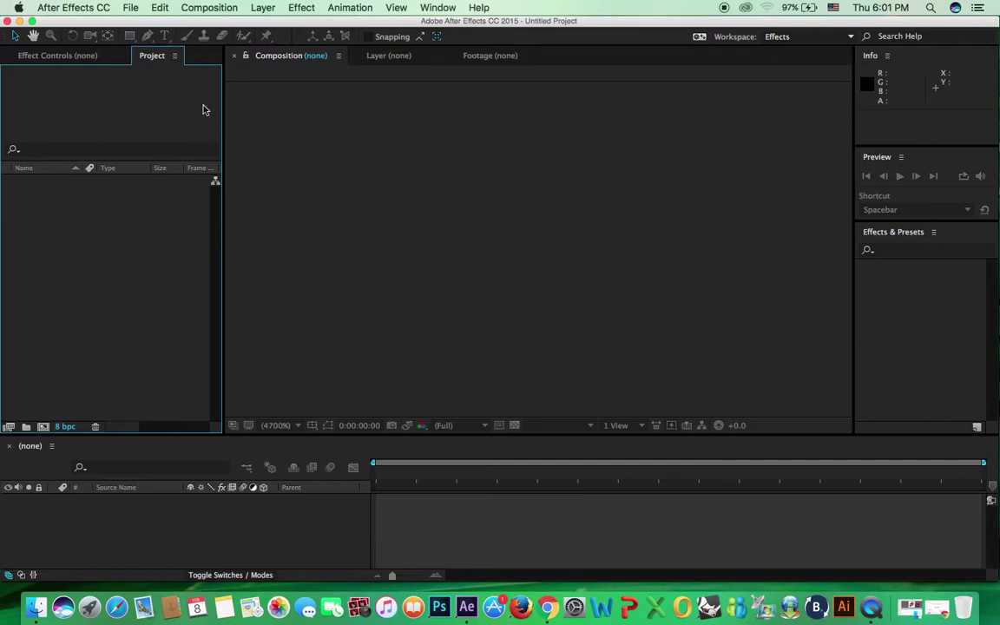
# - Create Comp 1 from the HDTV 1080 25 preset: 1920×1080, 25 fps, white background
pyautogui.click(207, 8)
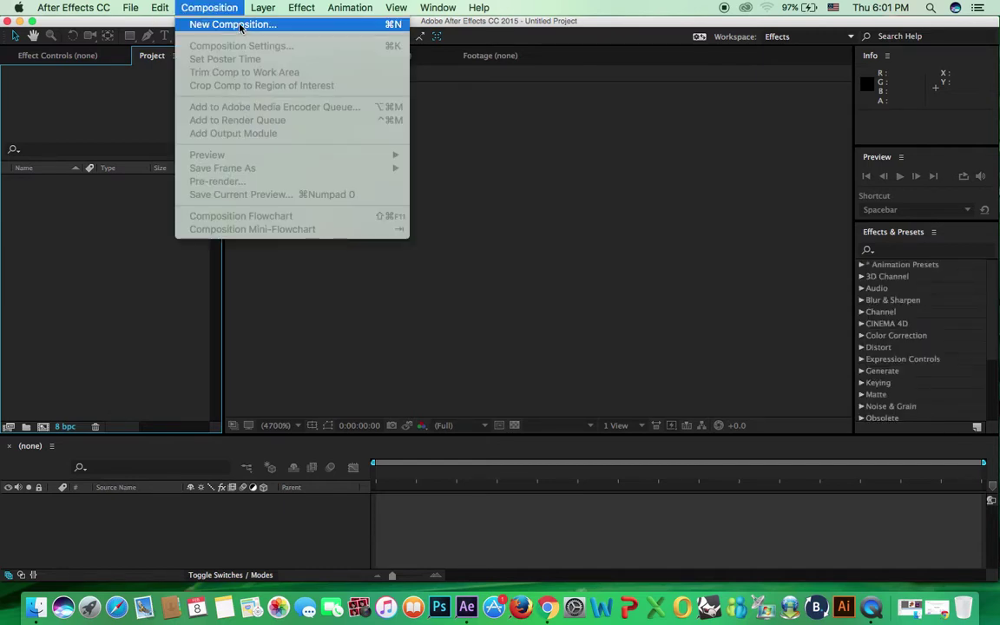
pyautogui.click(217, 23)
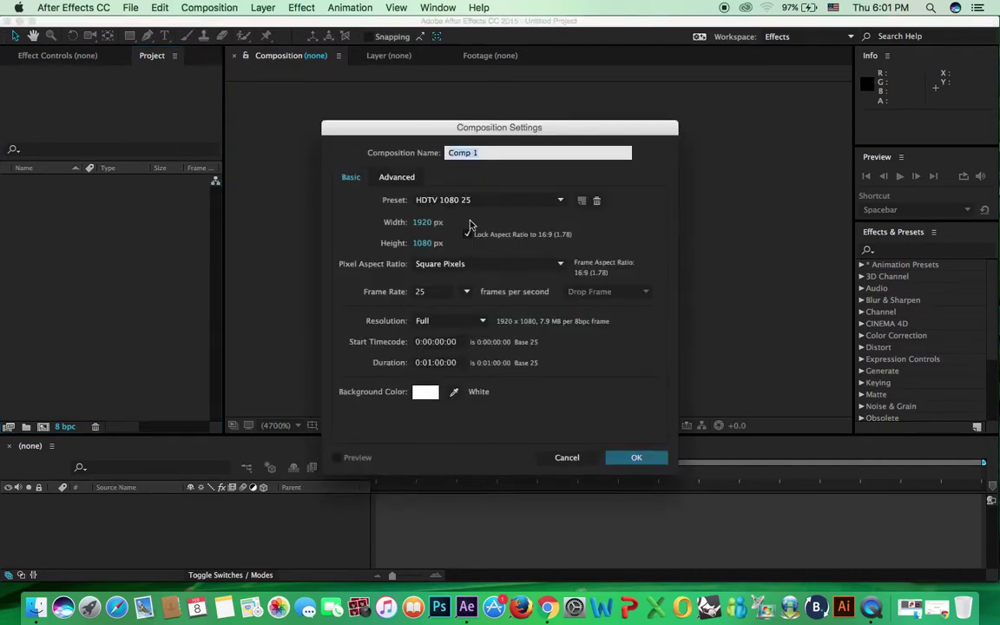
pyautogui.click(632, 458)
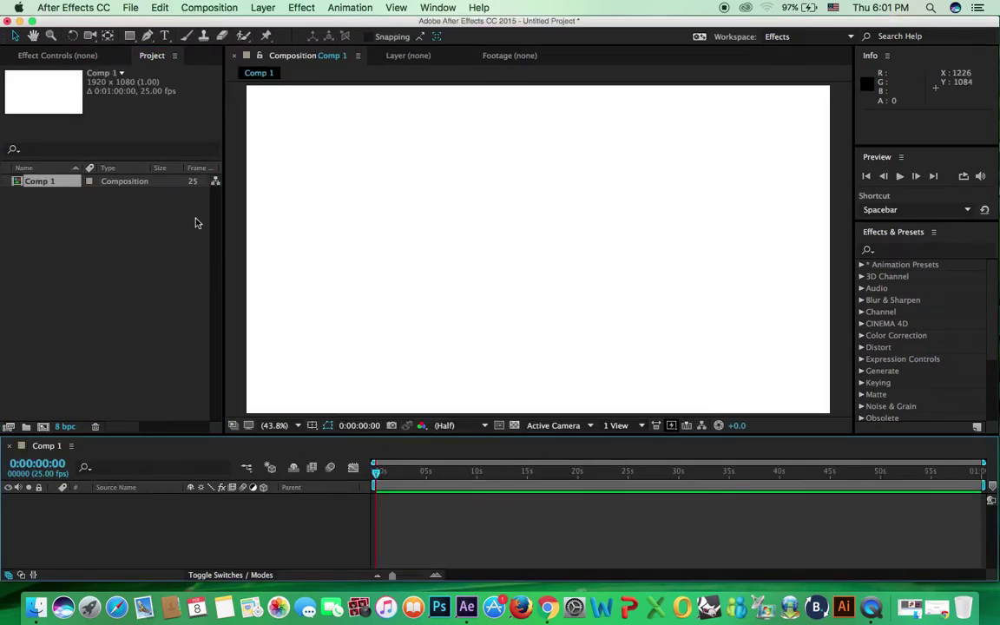
pyautogui.click(164, 36)
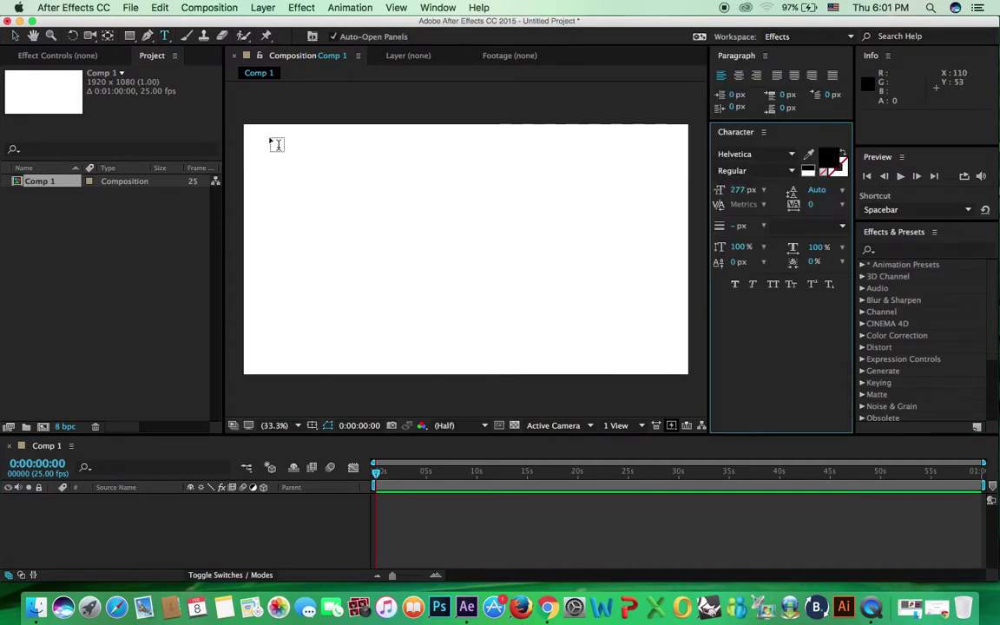
# - Add a black text layer with the name (last letter missing) and drag it into place
pyautogui.click(331, 213)
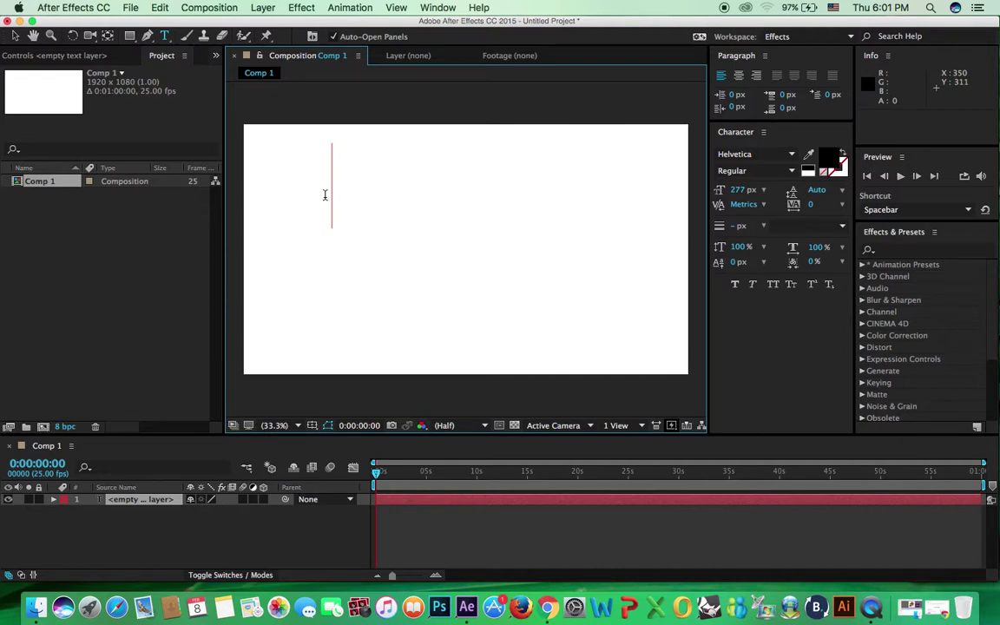
pyautogui.write('UM')
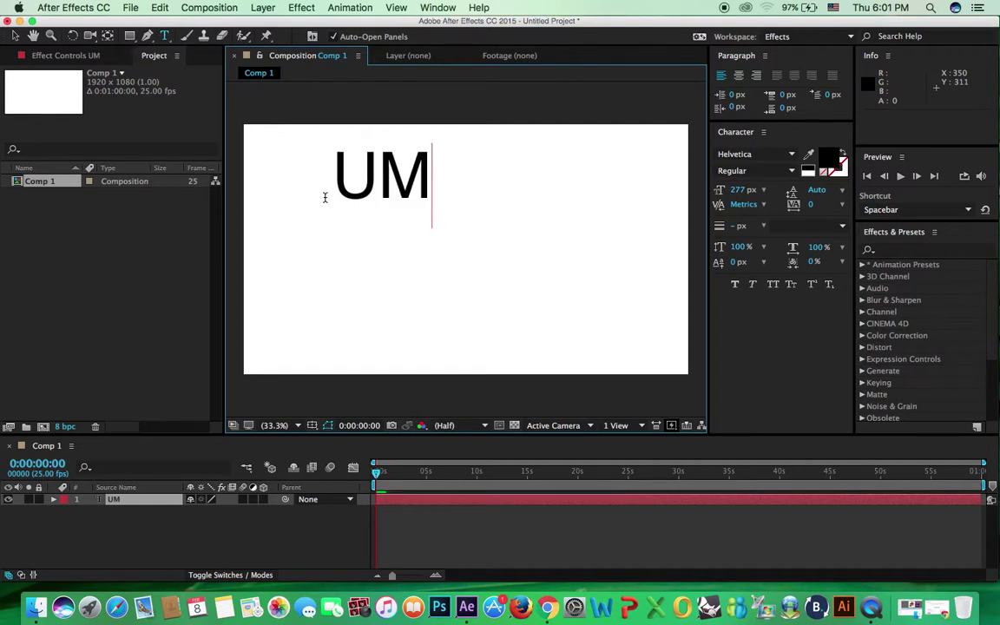
pyautogui.write('AIR BUT')
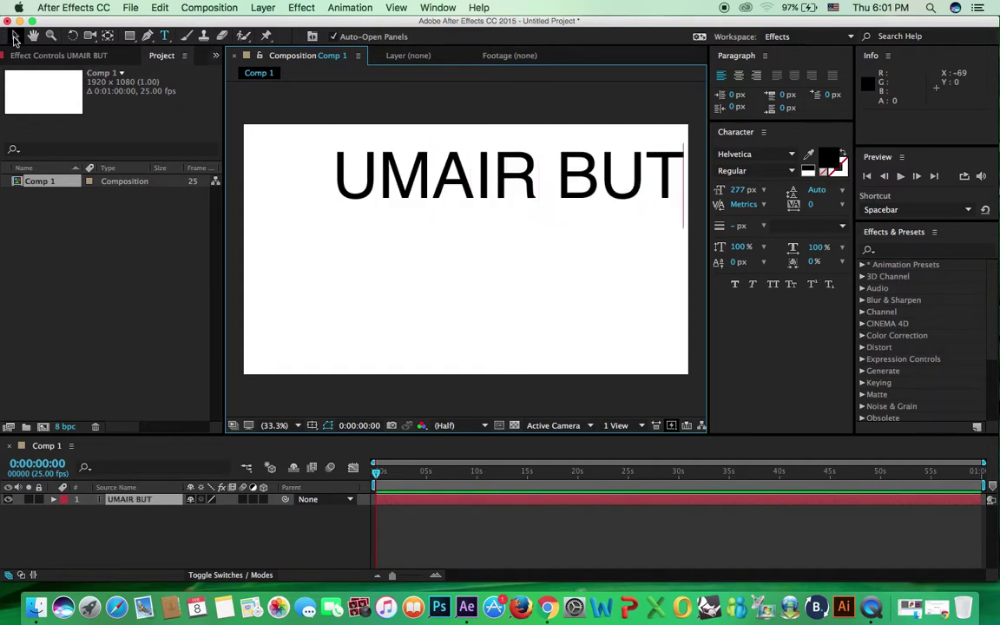
pyautogui.click(15, 35)
pyautogui.moveTo(423, 191); pyautogui.dragTo(345, 226)
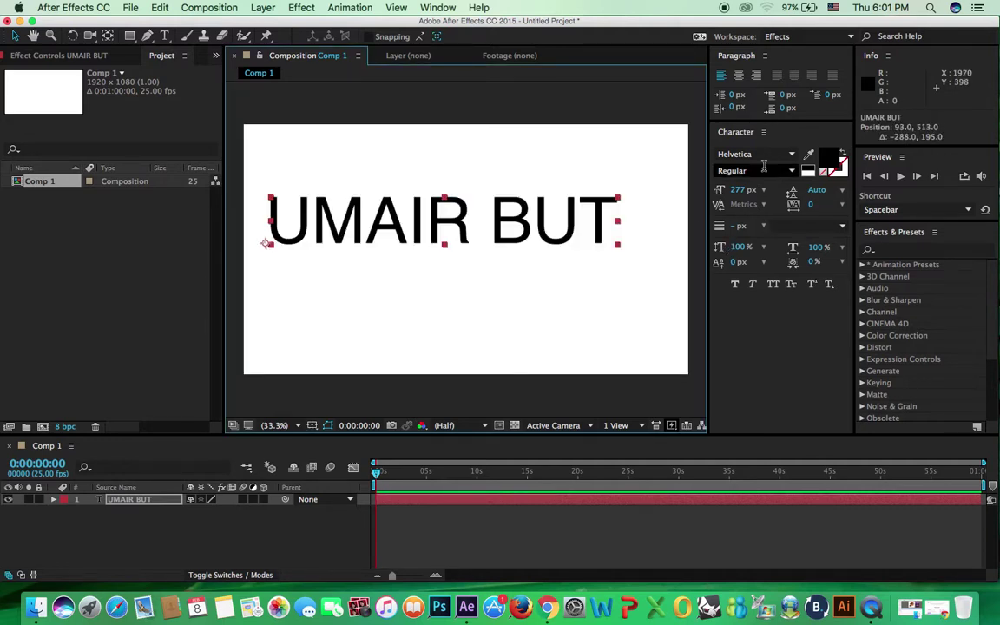
# - Set the text's font to Helvetica with the Bold style
pyautogui.click(792, 154)
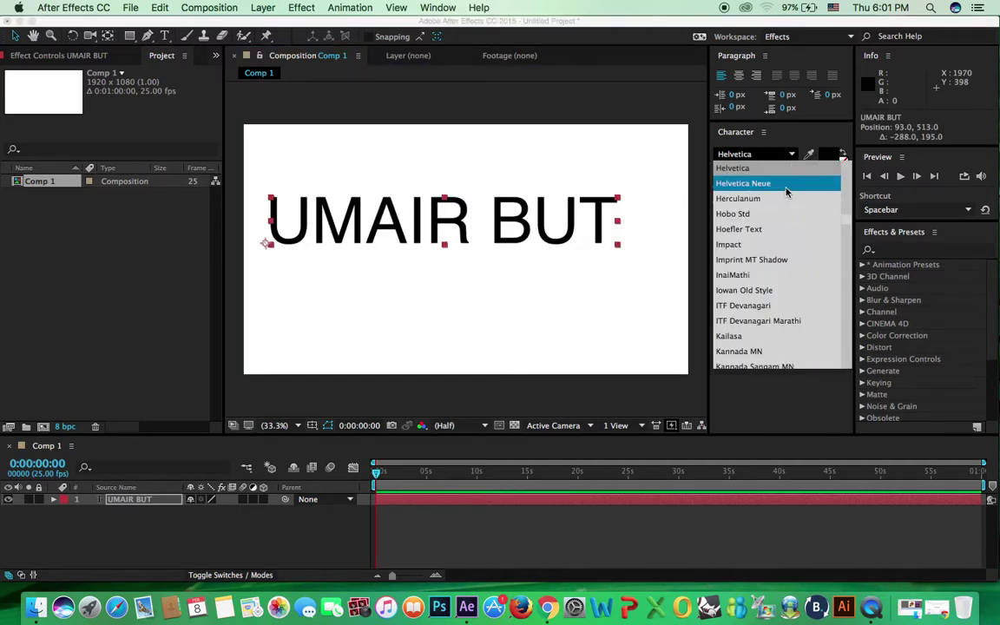
pyautogui.click(773, 173)
pyautogui.click(753, 171)
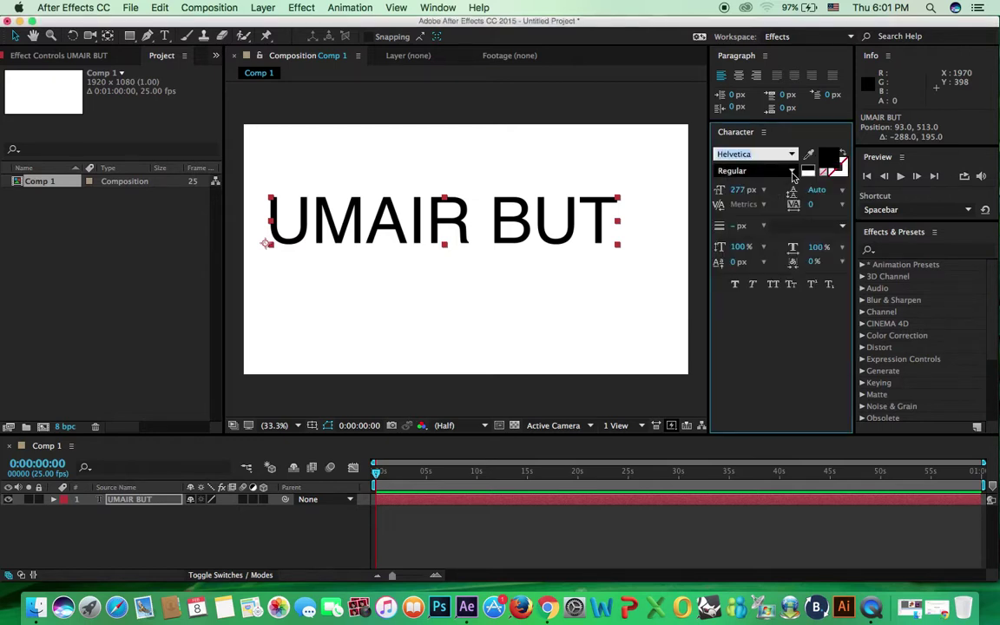
pyautogui.click(758, 237)
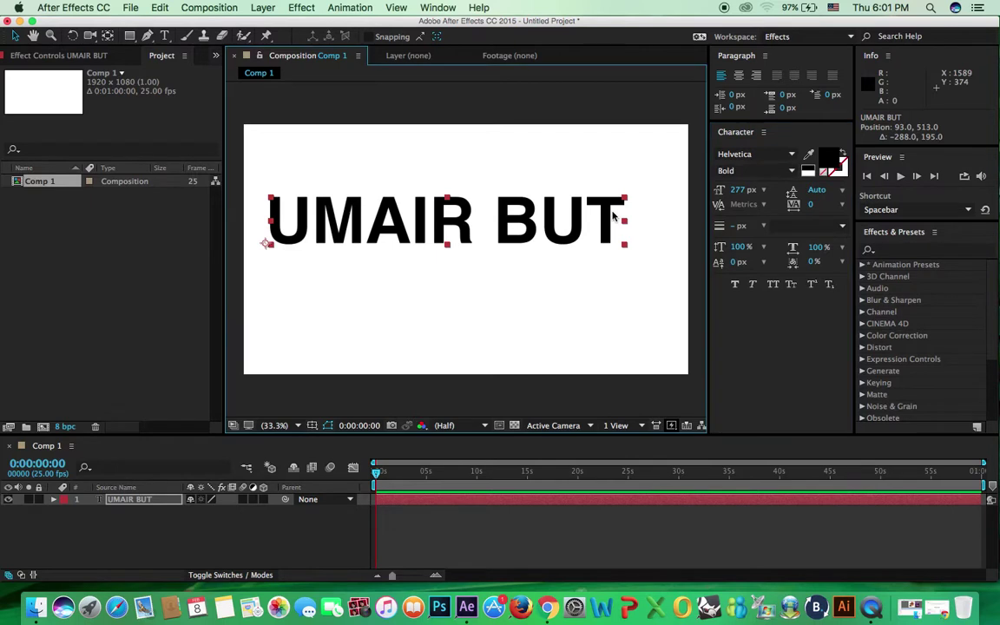
# - Add the missing final capital 'T' to the name and move the text slightly lower
pyautogui.doubleClick(622, 219)
pyautogui.click(621, 220)
pyautogui.write('t')
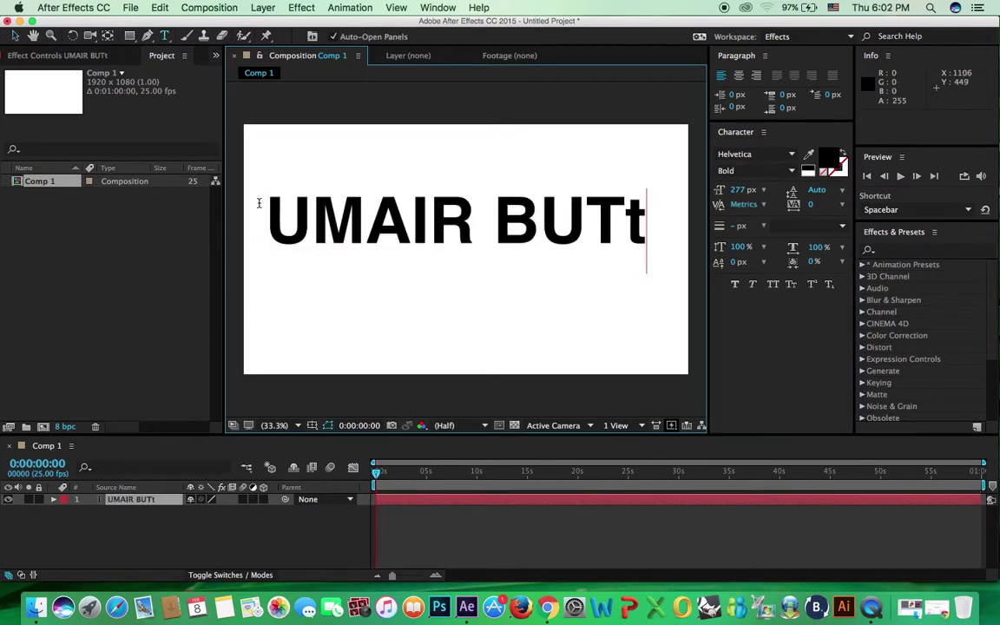
pyautogui.press('BackSpace')
pyautogui.write('T')
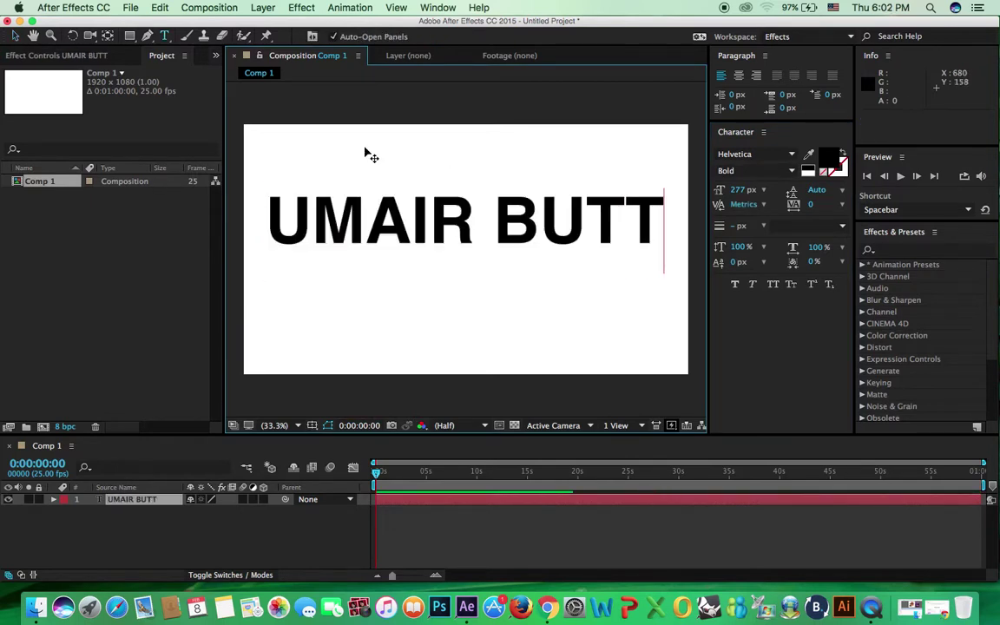
pyautogui.click(15, 36)
pyautogui.moveTo(447, 224); pyautogui.dragTo(448, 247)
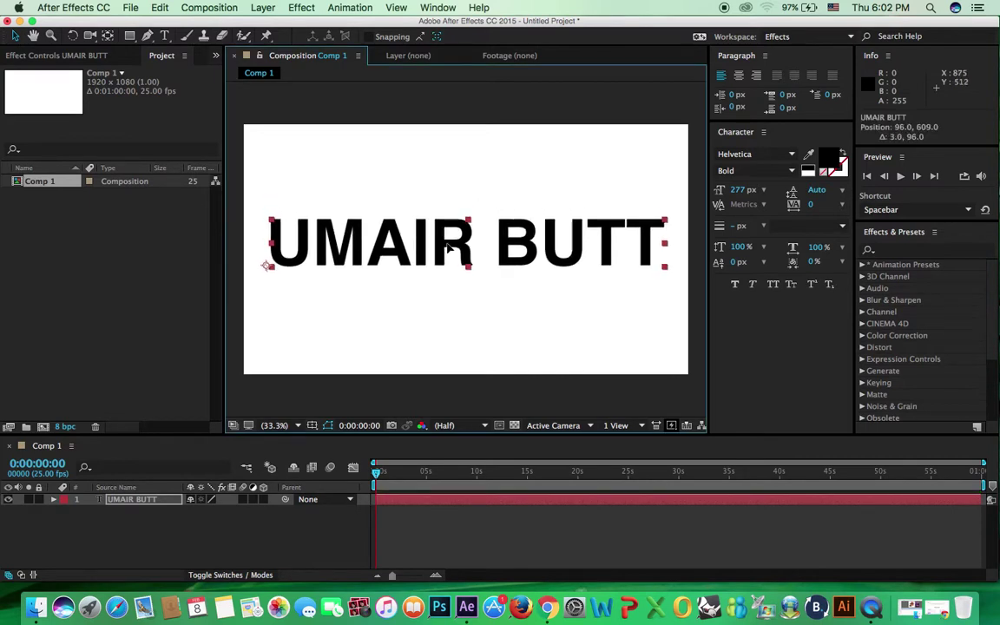
pyautogui.click(352, 8)
pyautogui.moveTo(439, 8)
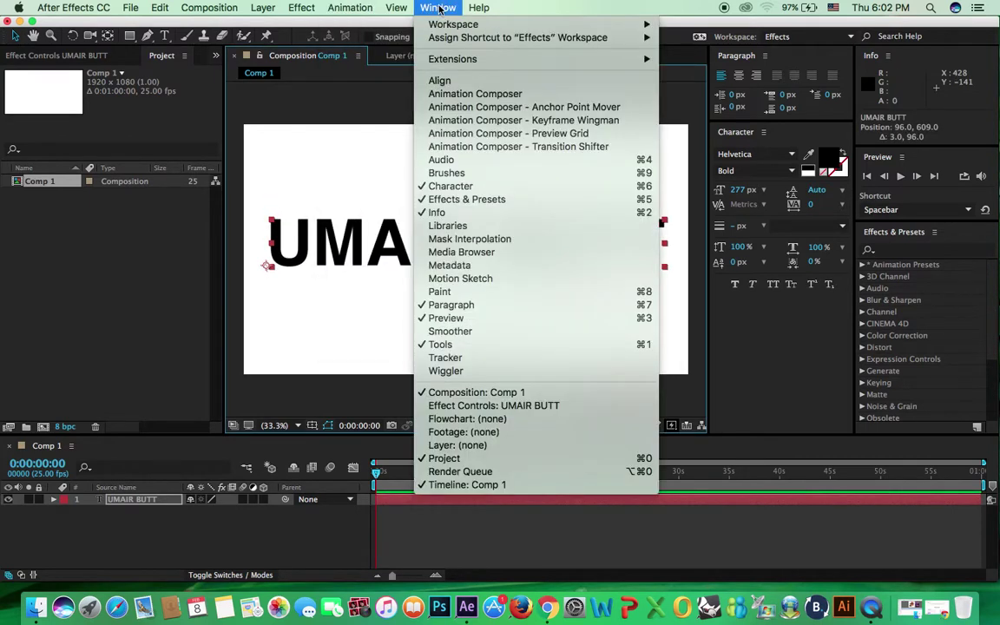
pyautogui.click(506, 105)
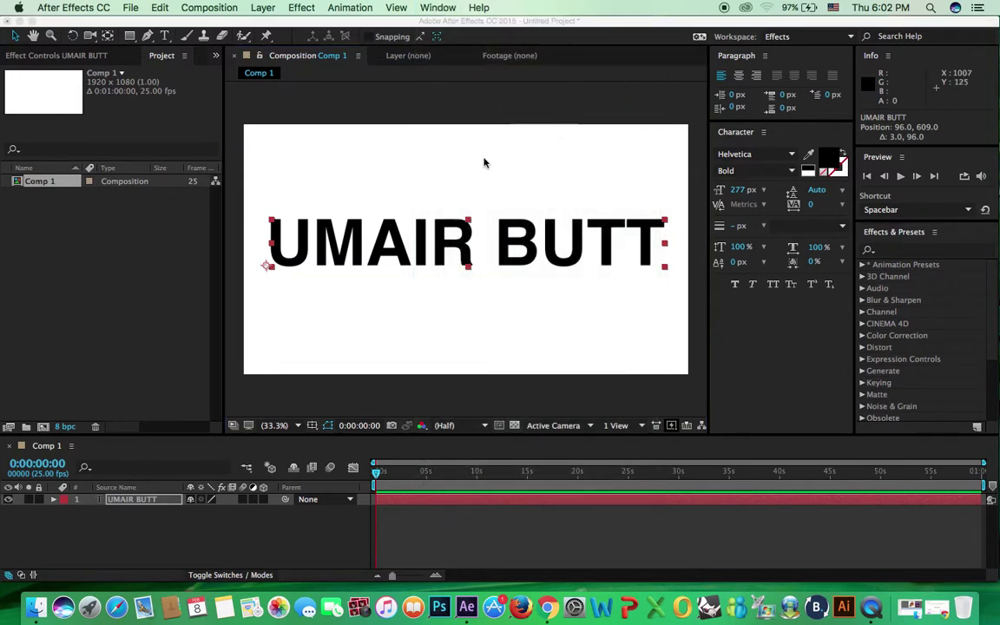
pyautogui.click(439, 8)
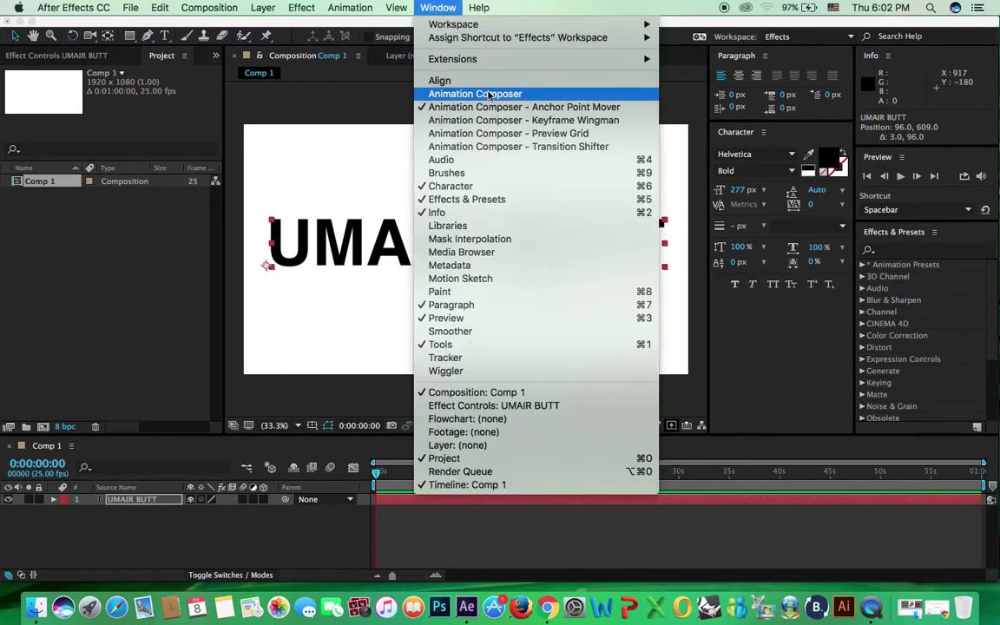
pyautogui.click(487, 93)
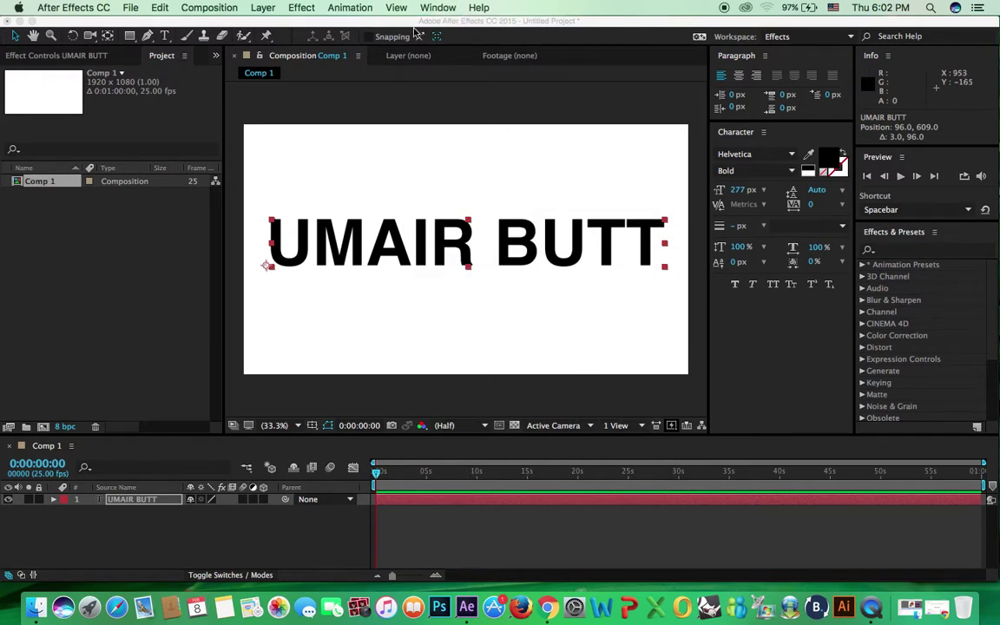
pyautogui.click(439, 8)
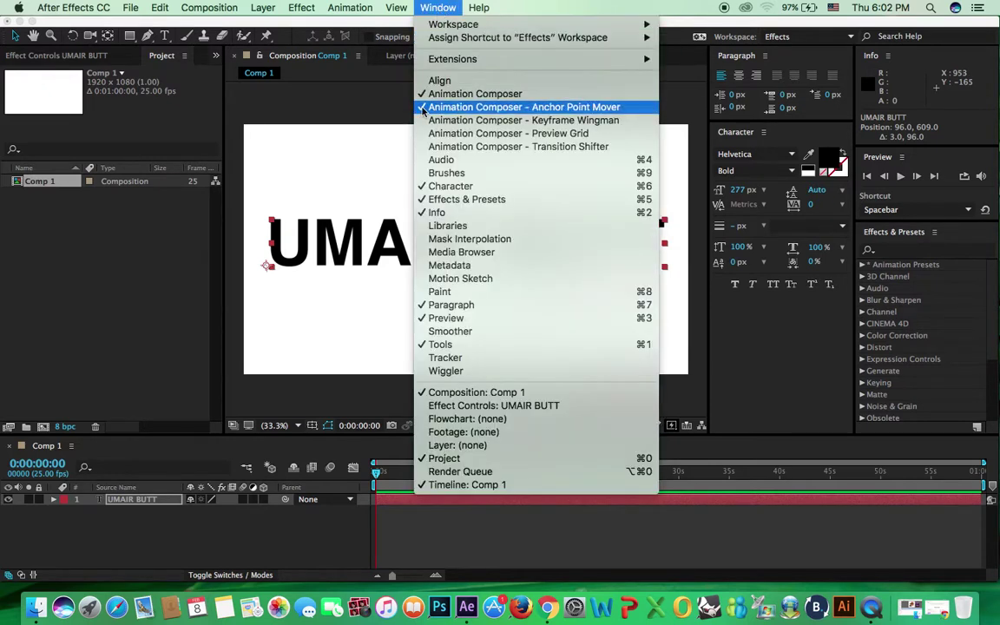
pyautogui.click(506, 106)
pyautogui.click(439, 8)
pyautogui.click(462, 94)
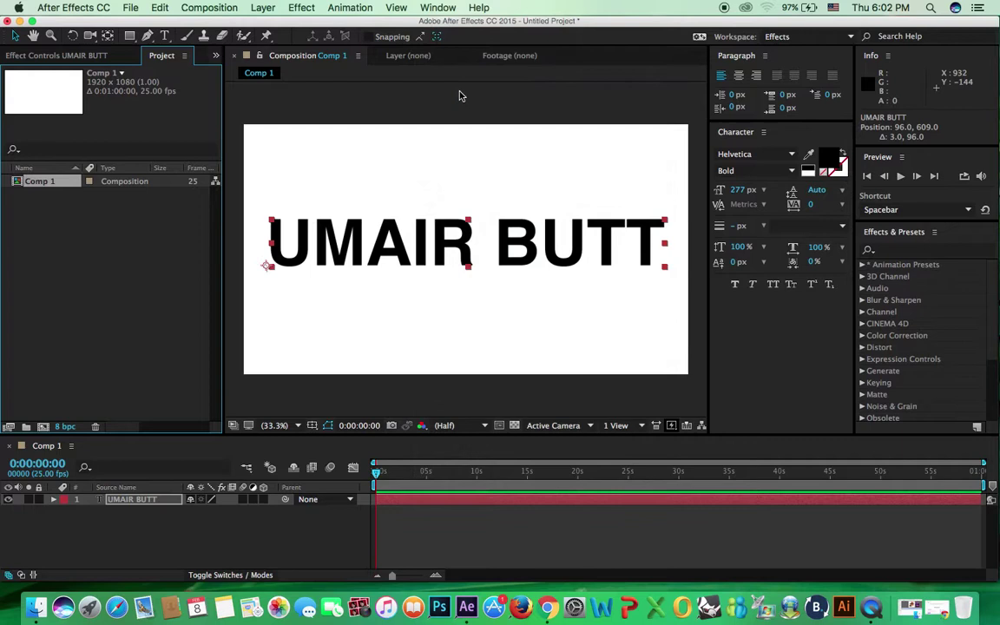
pyautogui.click(444, 8)
pyautogui.click(423, 94)
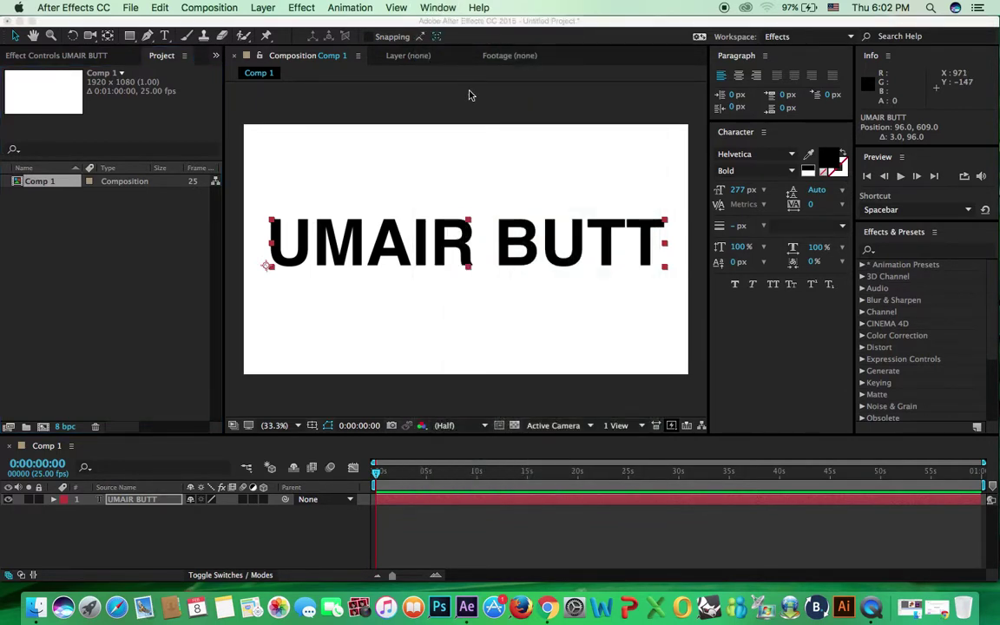
pyautogui.moveTo(301, 35)
pyautogui.mouseDown()
pyautogui.moveTo(320, 111)
pyautogui.moveTo(308, 44)
pyautogui.mouseUp()
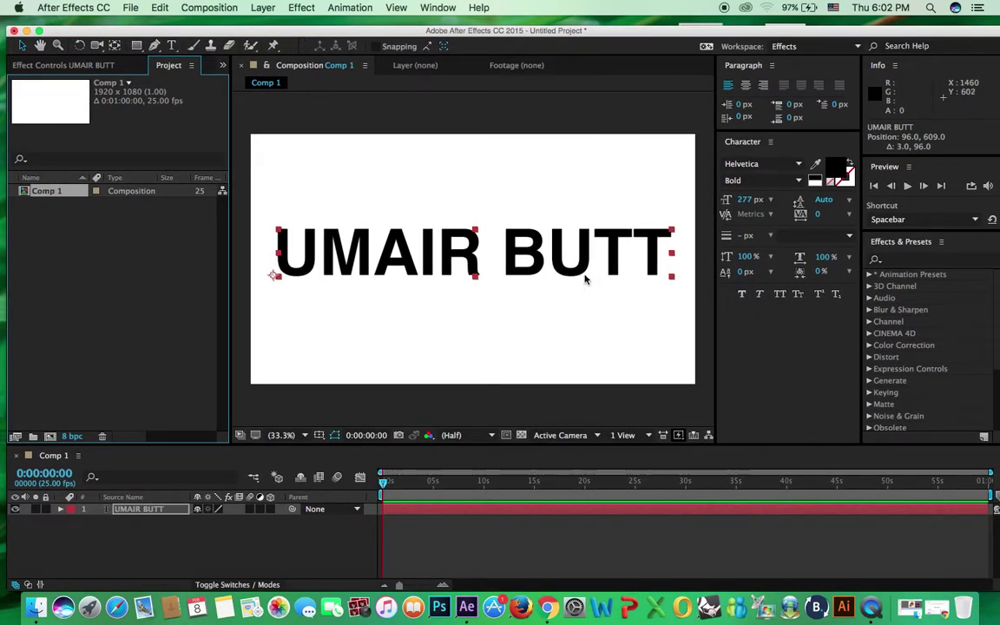
# - Zoom the composition view out to 16.7% and open the Animation Composer panel from Window
pyautogui.press(',')
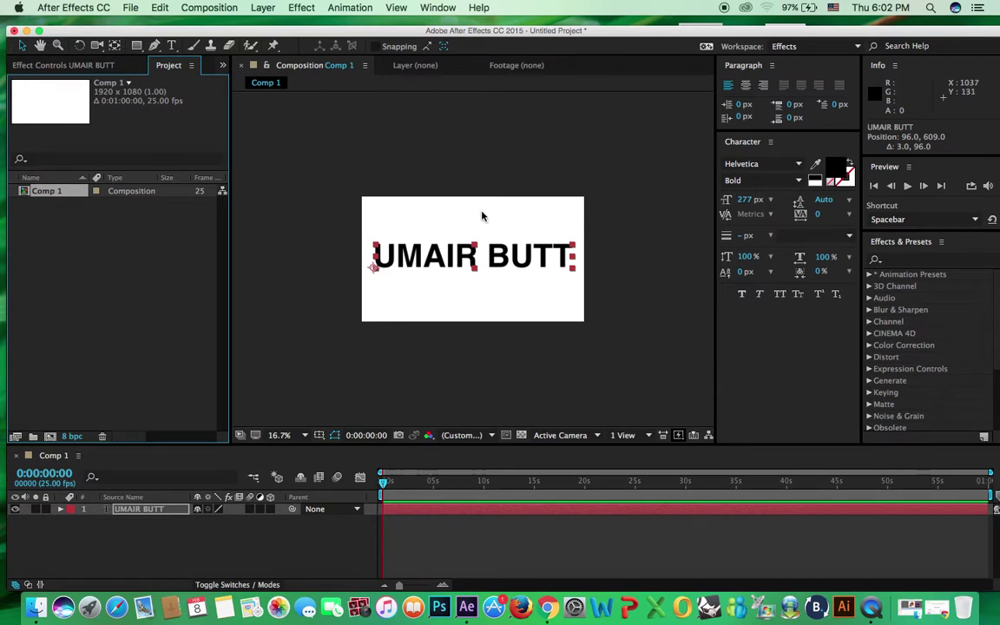
pyautogui.click(438, 7)
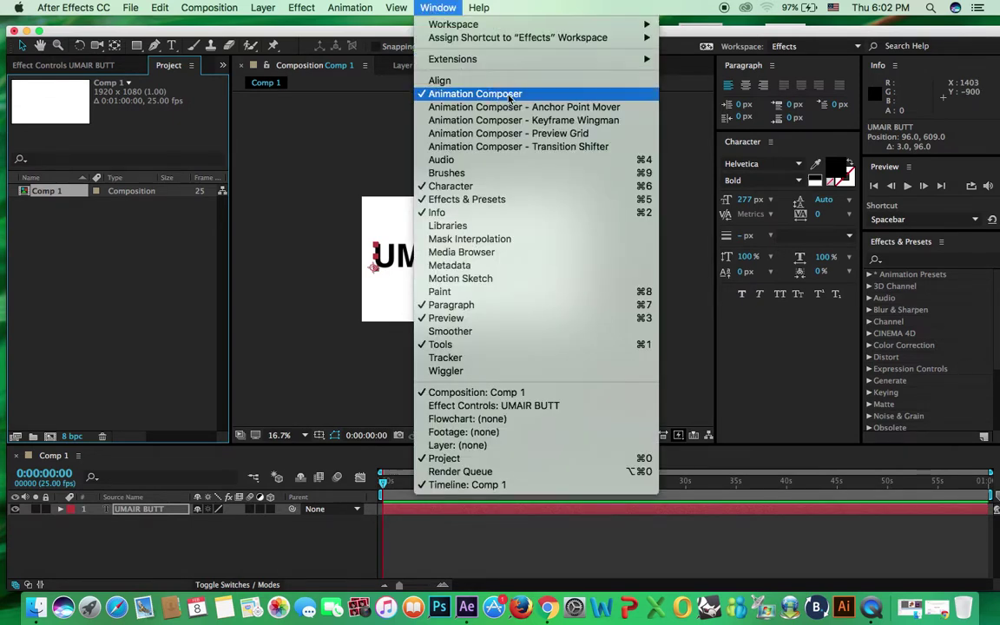
pyautogui.click(504, 94)
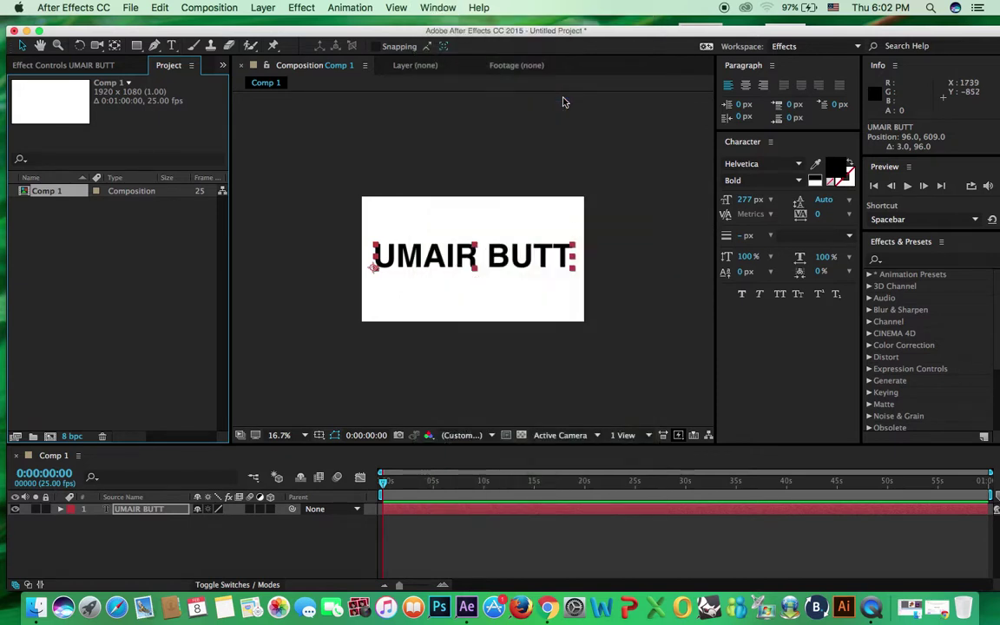
pyautogui.click(439, 7)
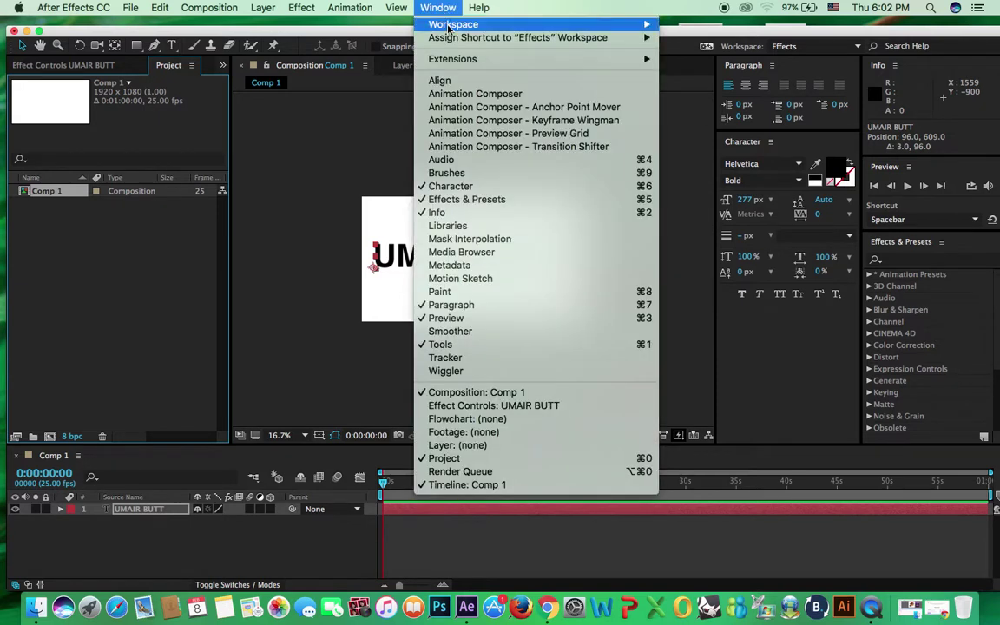
pyautogui.click(477, 94)
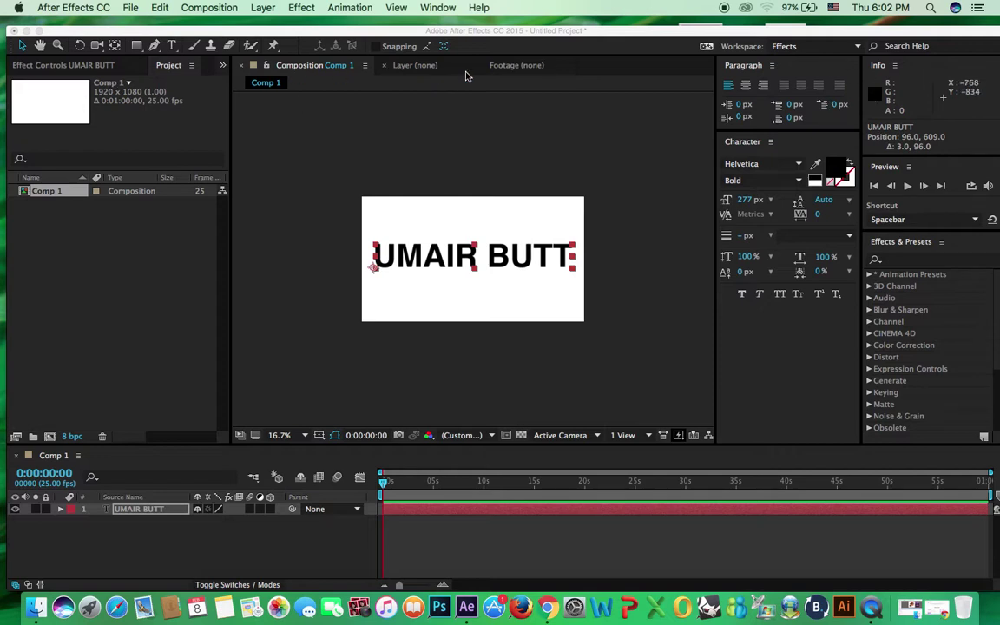
# - Switch between Effect Controls and Project panels and reopen the Animation Composer panel
pyautogui.click(509, 68)
pyautogui.click(302, 66)
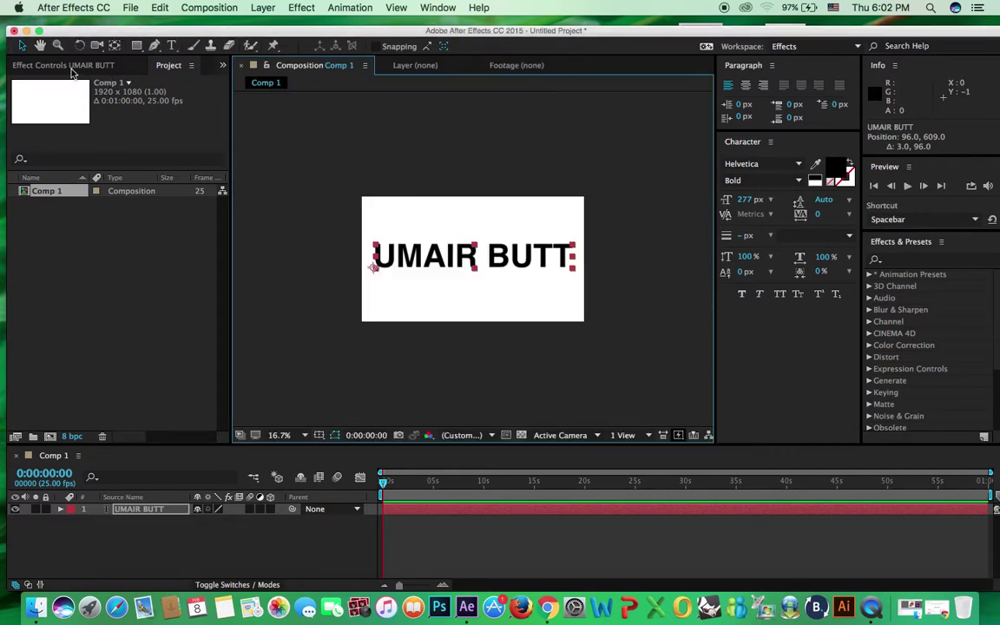
pyautogui.click(134, 69)
pyautogui.click(184, 65)
pyautogui.click(438, 7)
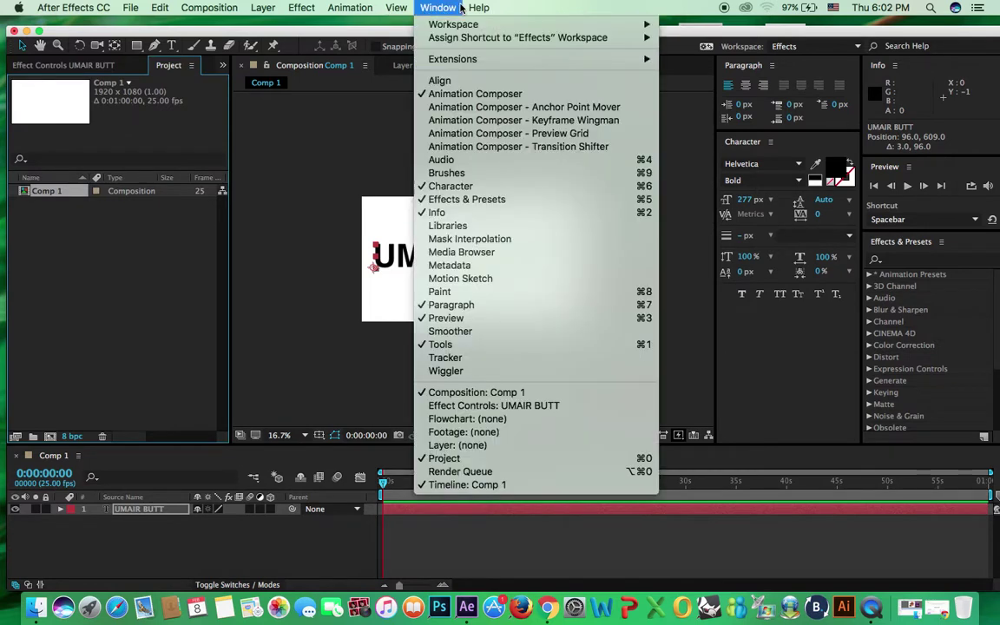
pyautogui.click(479, 94)
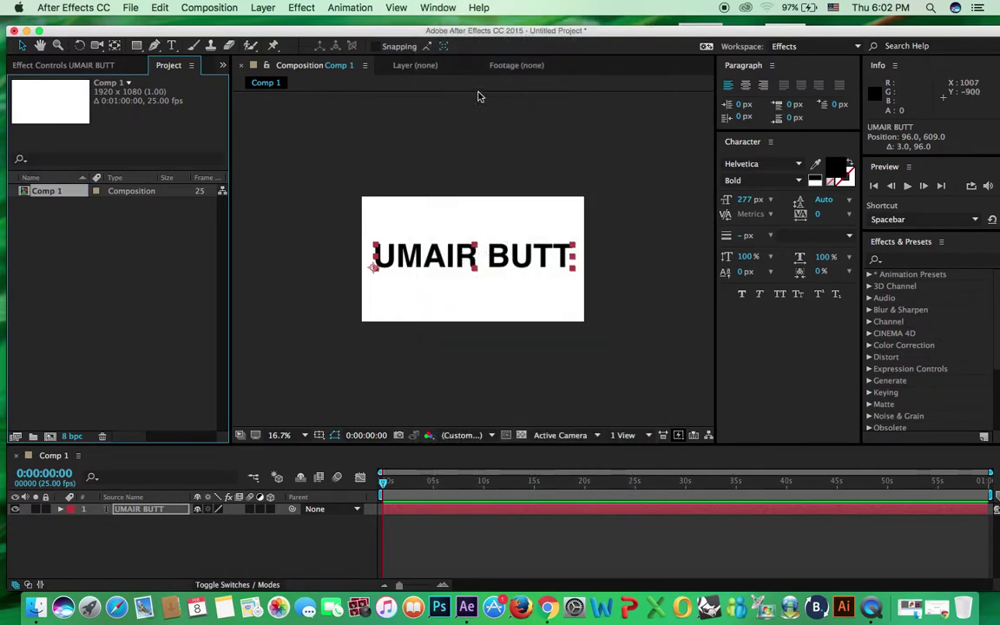
pyautogui.click(437, 7)
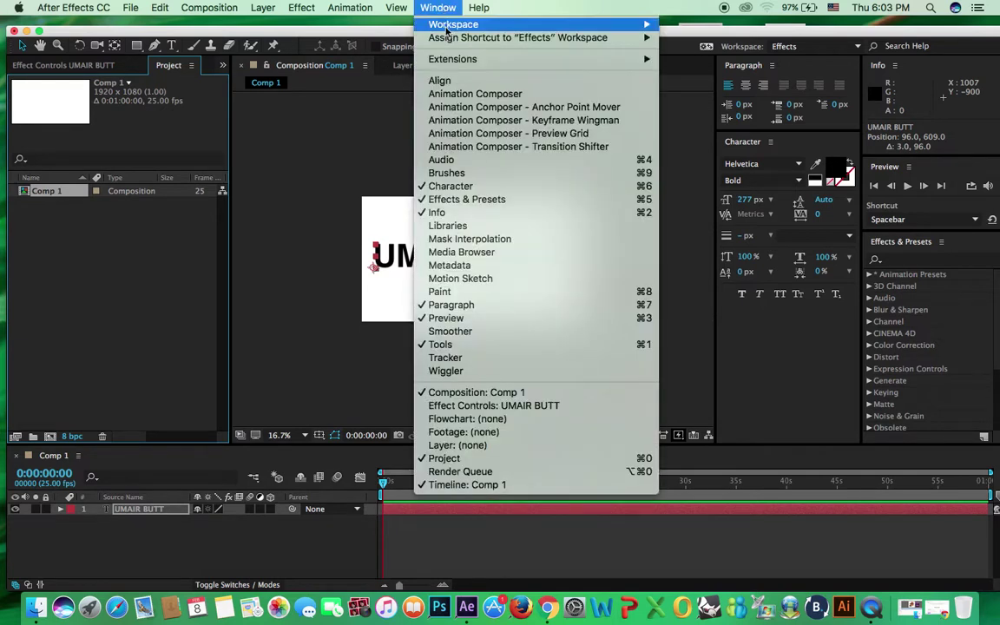
pyautogui.click(455, 97)
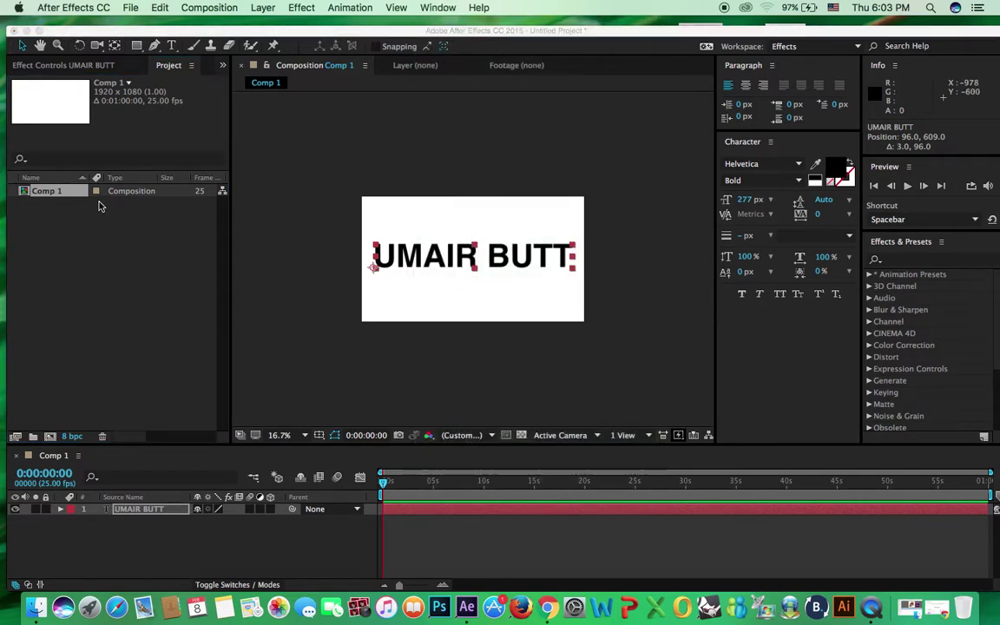
# - Deselect Comp 1 and the text layer, minimize and restore After Effects, then close the project
pyautogui.click(106, 213)
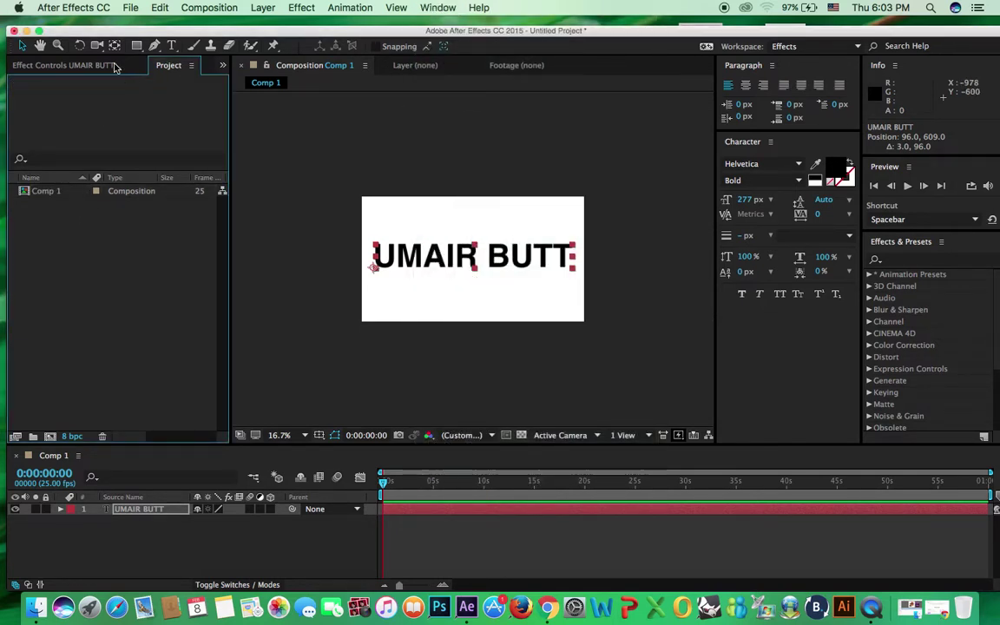
pyautogui.click(116, 65)
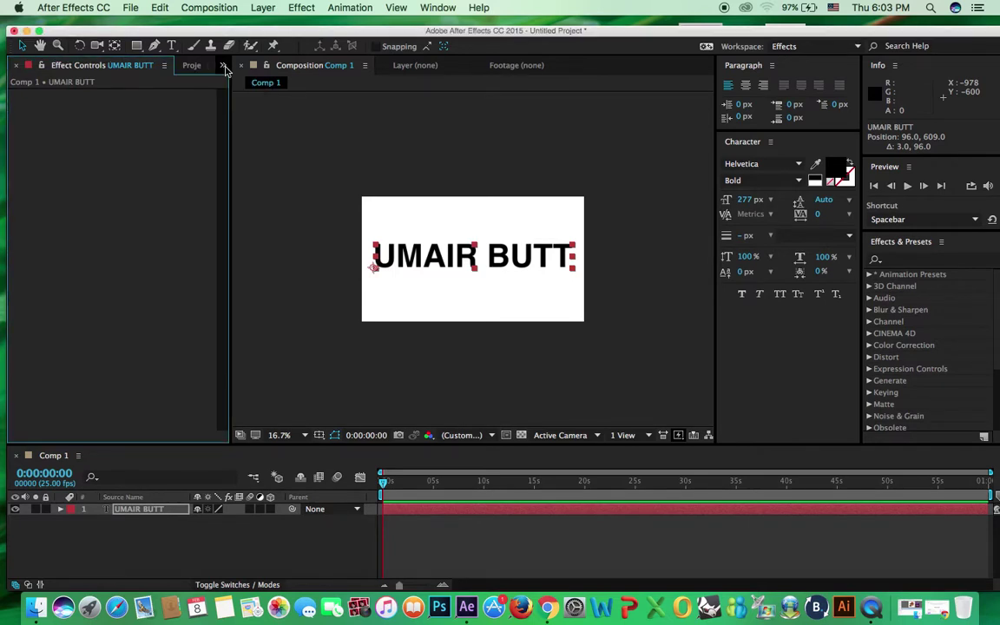
pyautogui.click(653, 100)
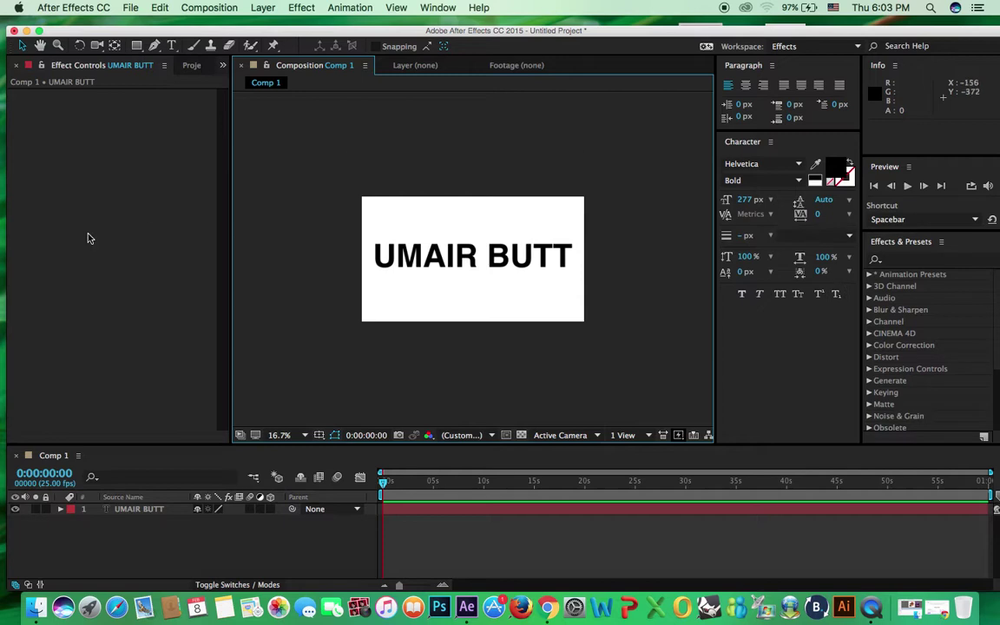
pyautogui.click(27, 31)
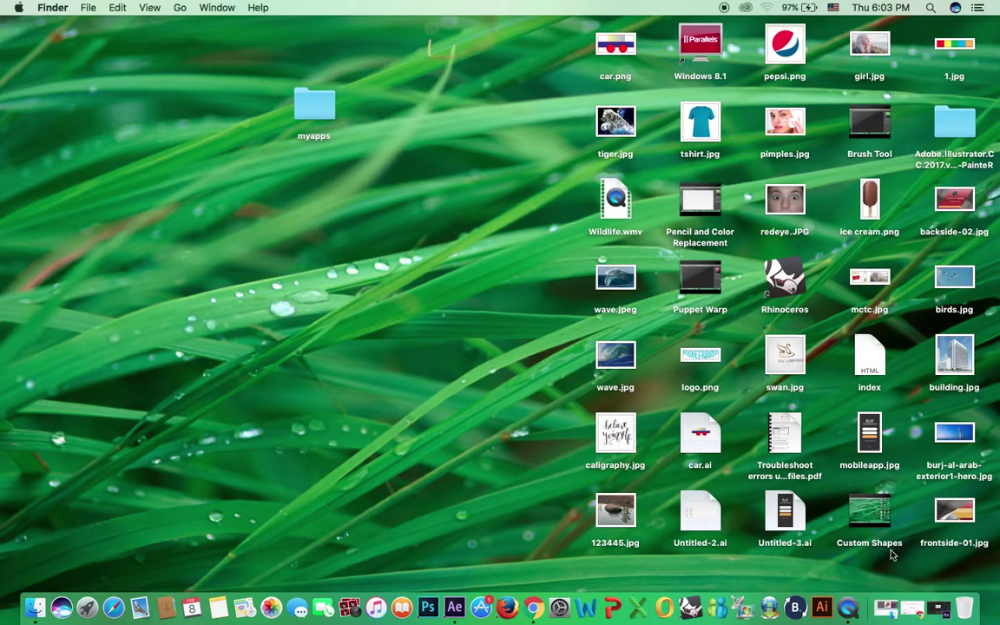
pyautogui.click(939, 607)
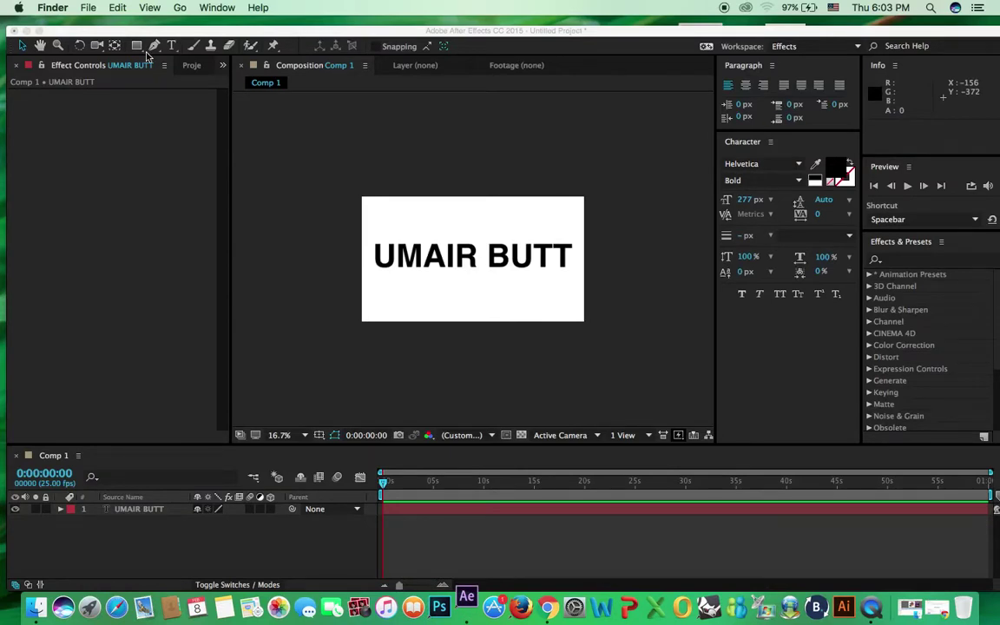
pyautogui.click(14, 31)
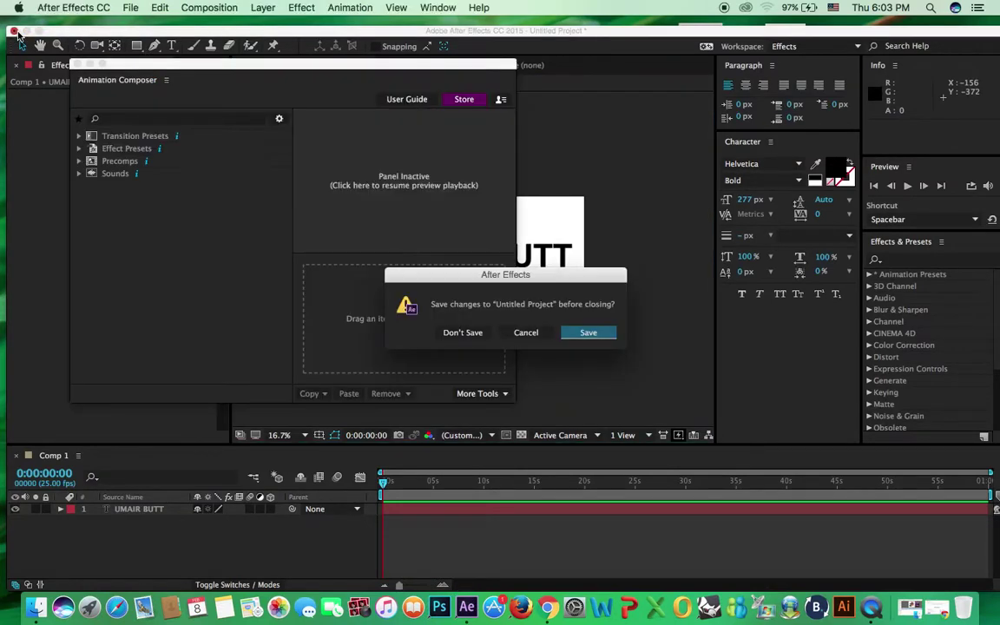
# - Cancel the close prompt to keep the project open, and move the Animation Composer panel off the composition
pyautogui.click(521, 334)
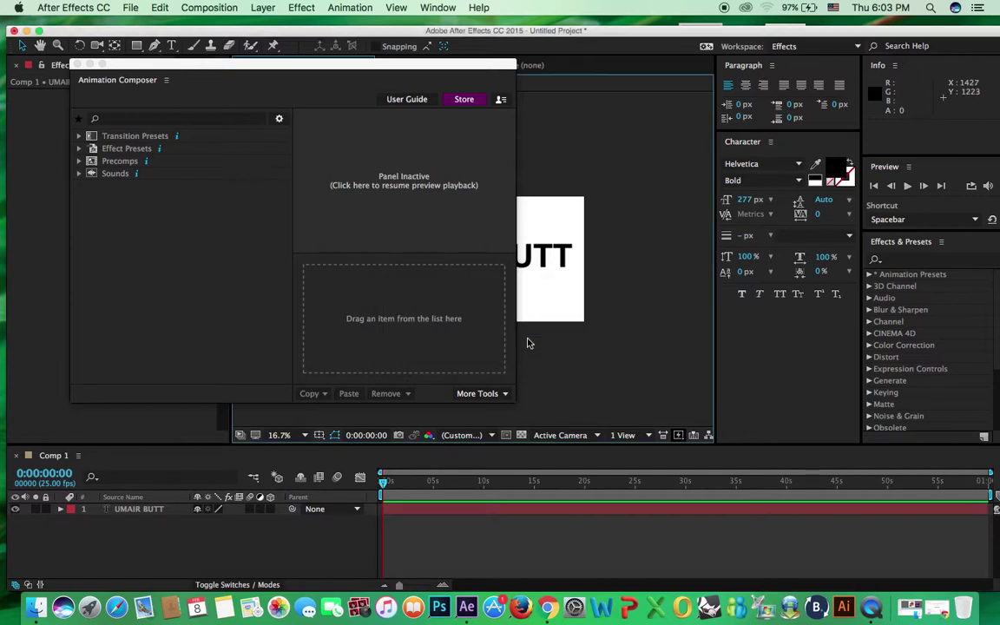
pyautogui.moveTo(187, 68); pyautogui.dragTo(207, 103)
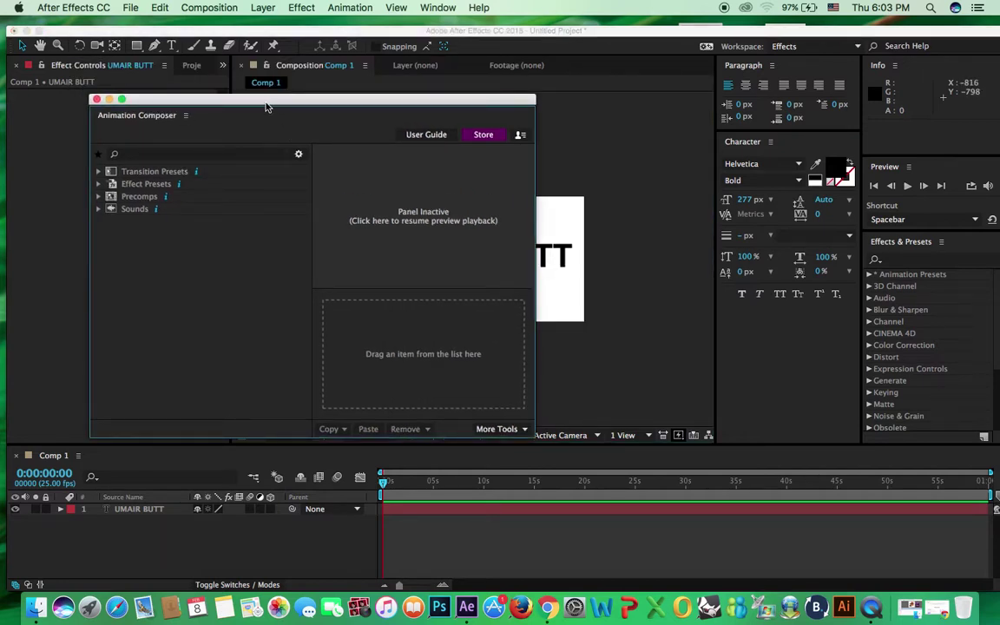
pyautogui.moveTo(269, 104); pyautogui.dragTo(857, 102)
# - With the UMAIR BUTT layer selected, expand Transition Presets › 2D Text › Animate Characters › Fade
pyautogui.click(695, 175)
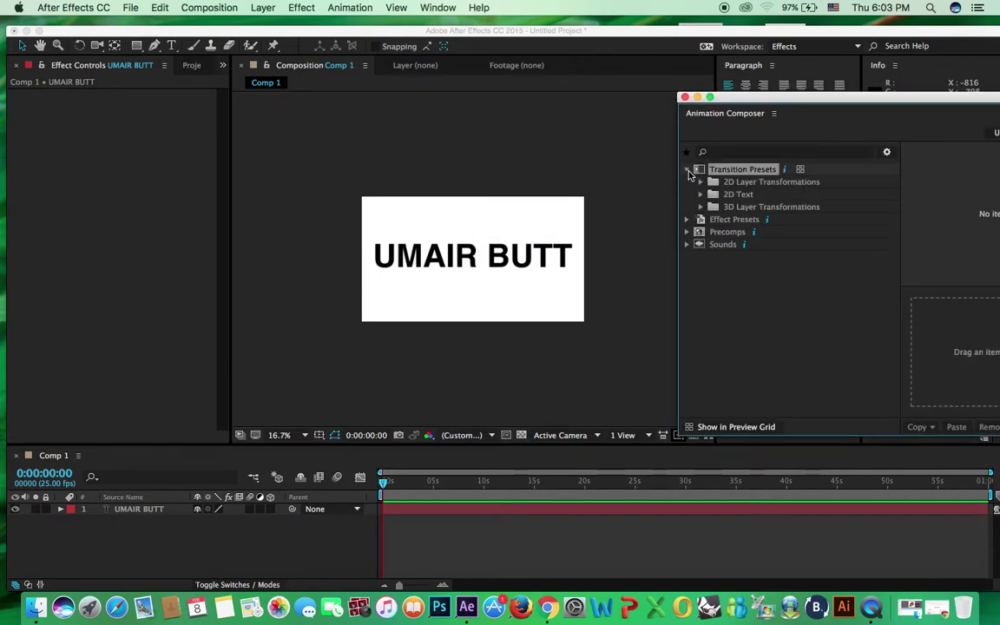
pyautogui.click(571, 257)
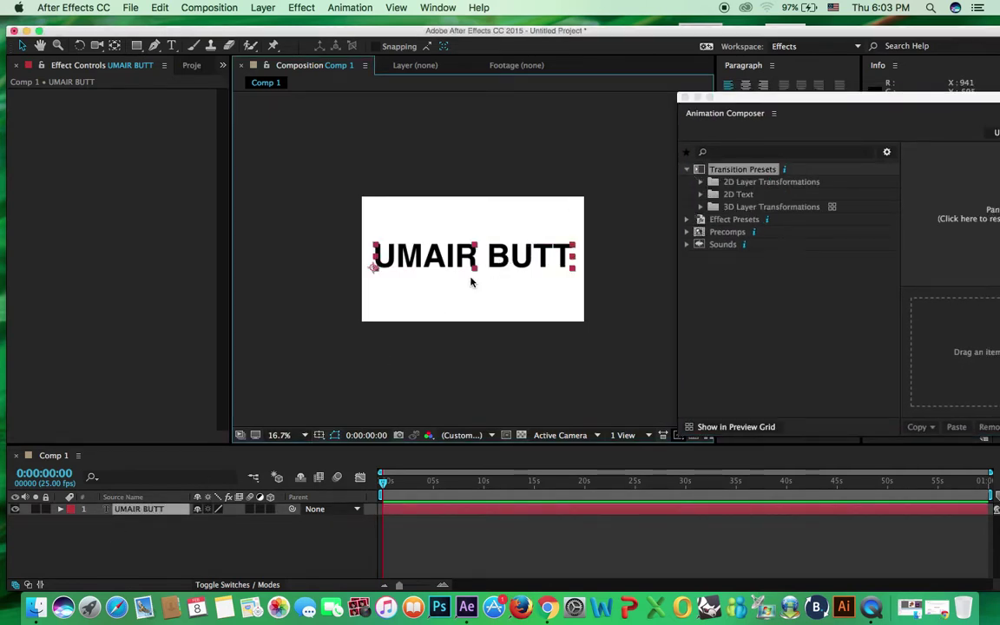
pyautogui.click(701, 196)
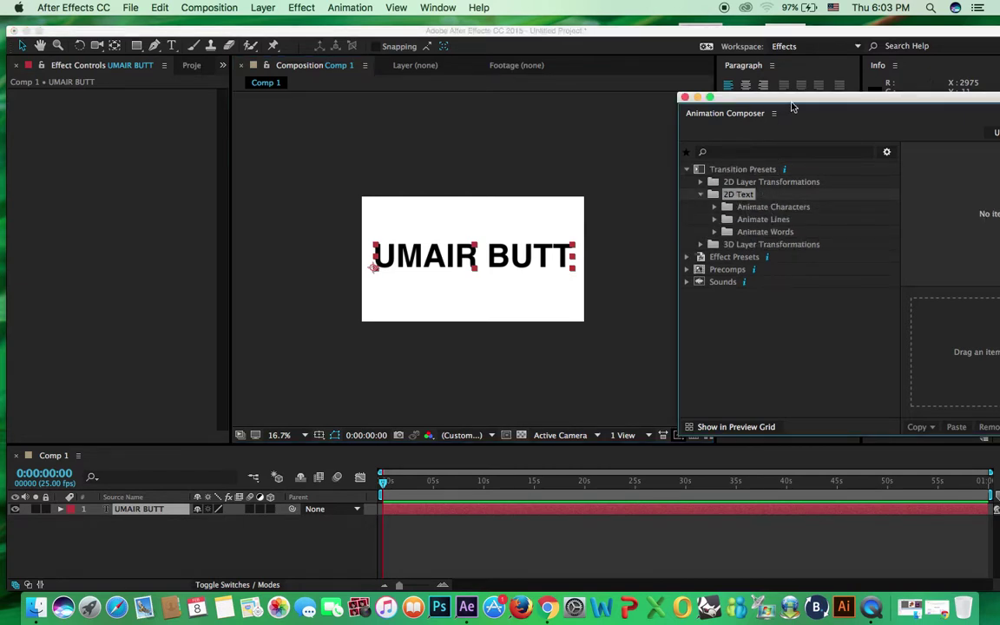
pyautogui.moveTo(792, 106); pyautogui.dragTo(686, 101)
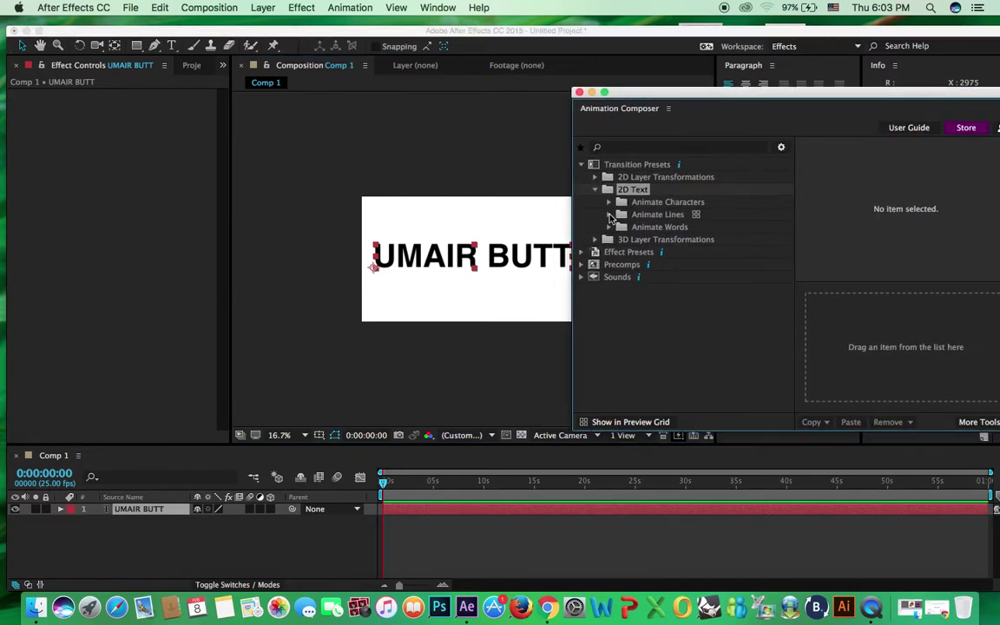
pyautogui.click(610, 202)
pyautogui.moveTo(732, 92); pyautogui.dragTo(742, 153)
pyautogui.click(633, 275)
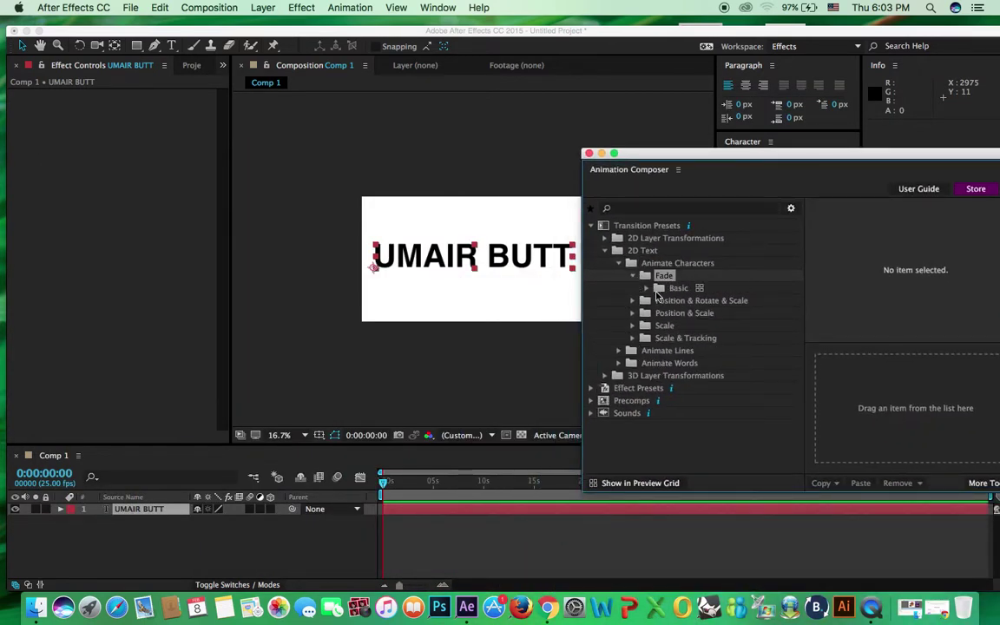
# - Apply the Fade Characters Together From End 3 basic preset as the text's in transition
pyautogui.click(646, 288)
pyautogui.click(694, 300)
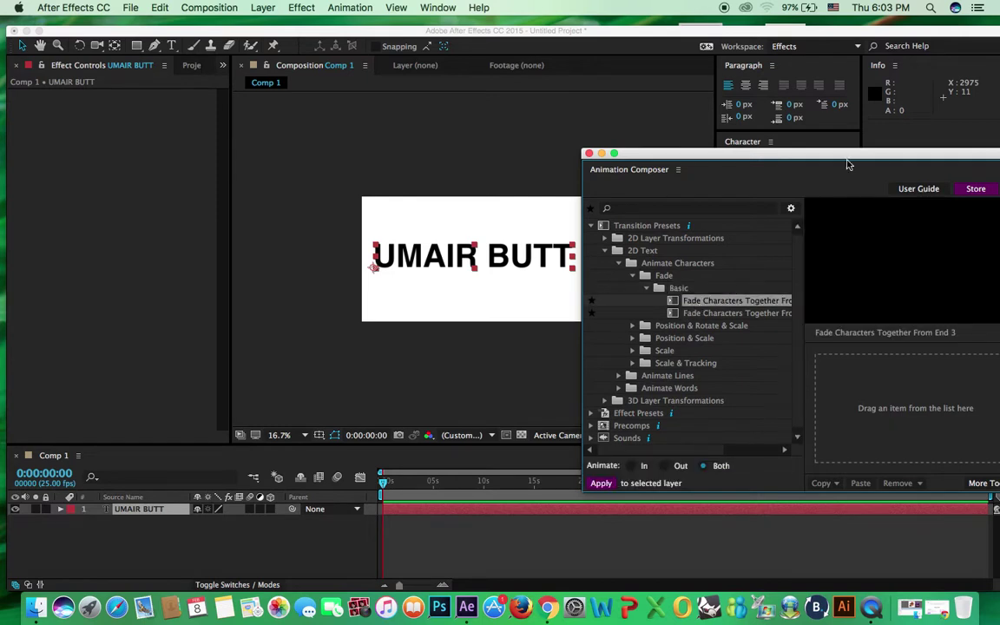
pyautogui.moveTo(854, 161); pyautogui.dragTo(769, 126)
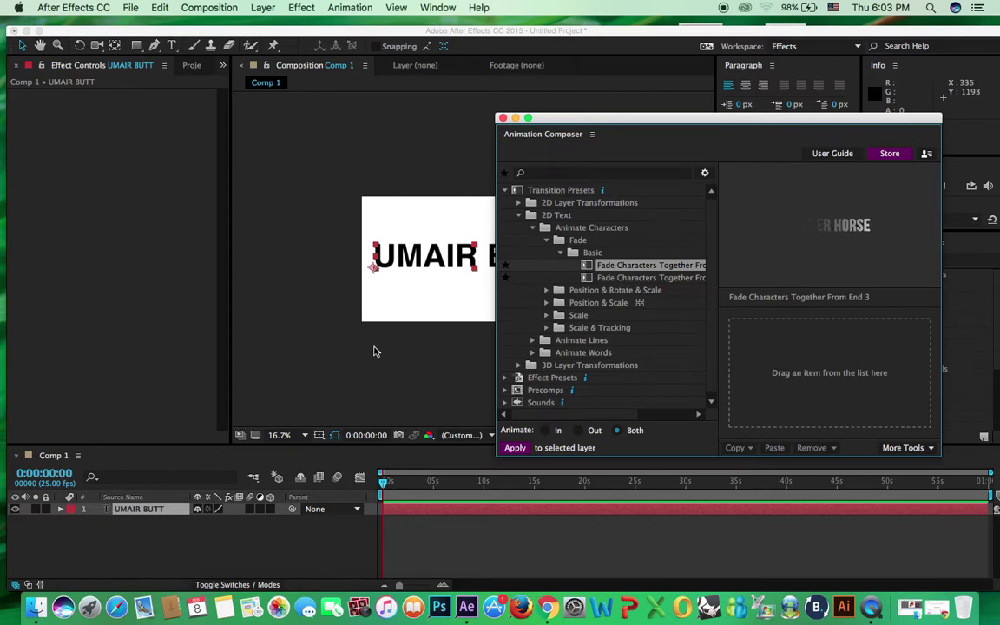
pyautogui.moveTo(619, 268); pyautogui.dragTo(782, 379)
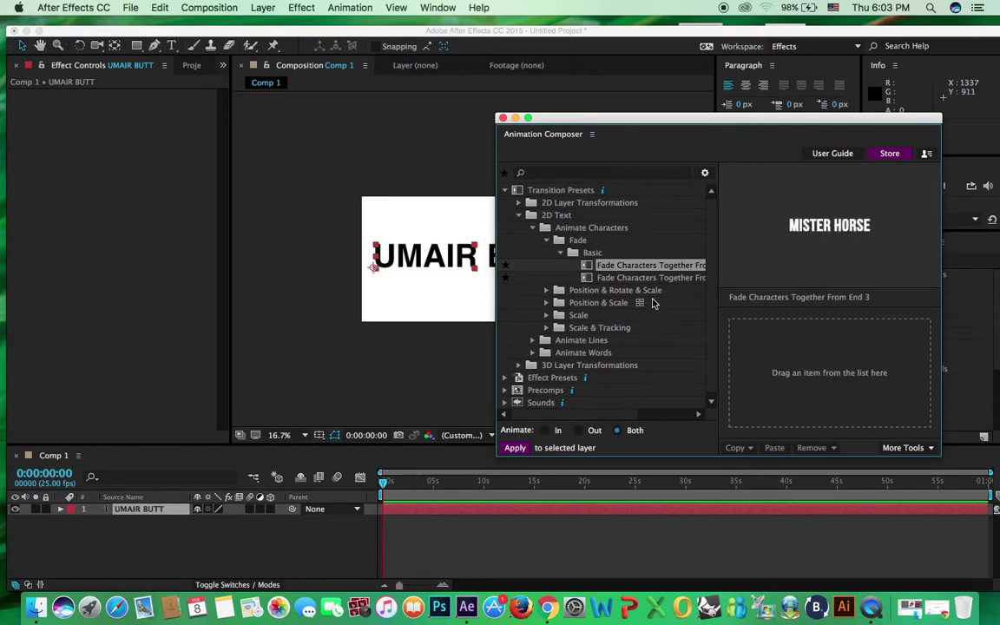
pyautogui.moveTo(576, 270); pyautogui.dragTo(781, 372)
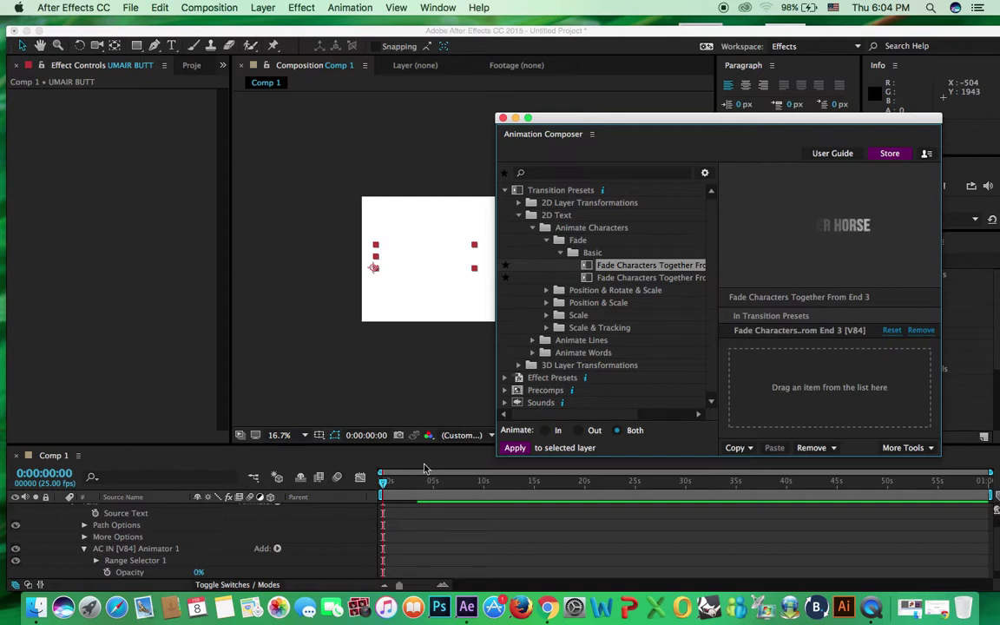
# - Preview the fade animation, then undo it to leave the text static
pyautogui.click(410, 492)
pyautogui.press('space')
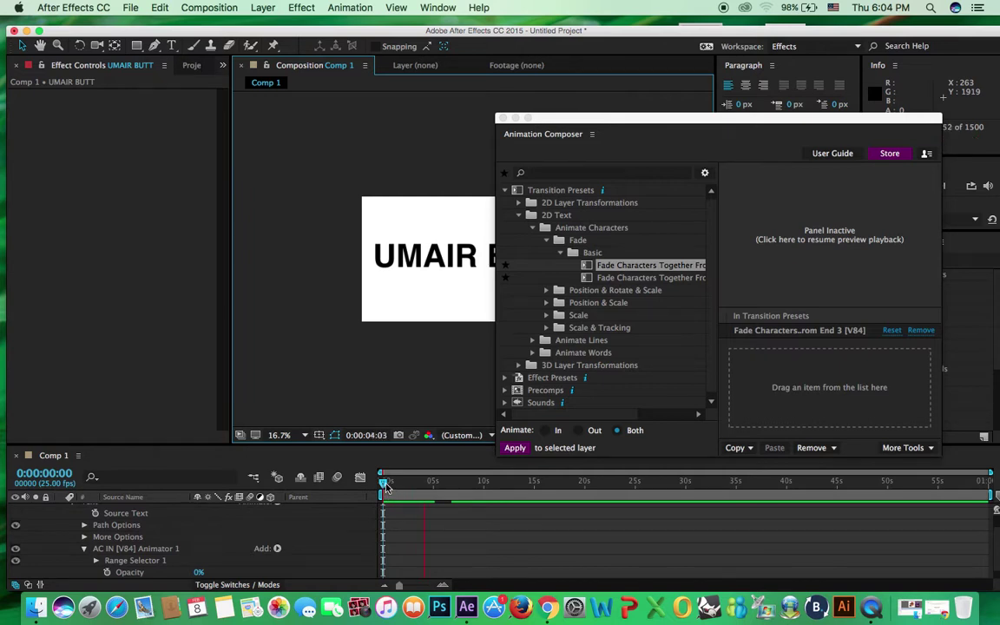
pyautogui.press('space')
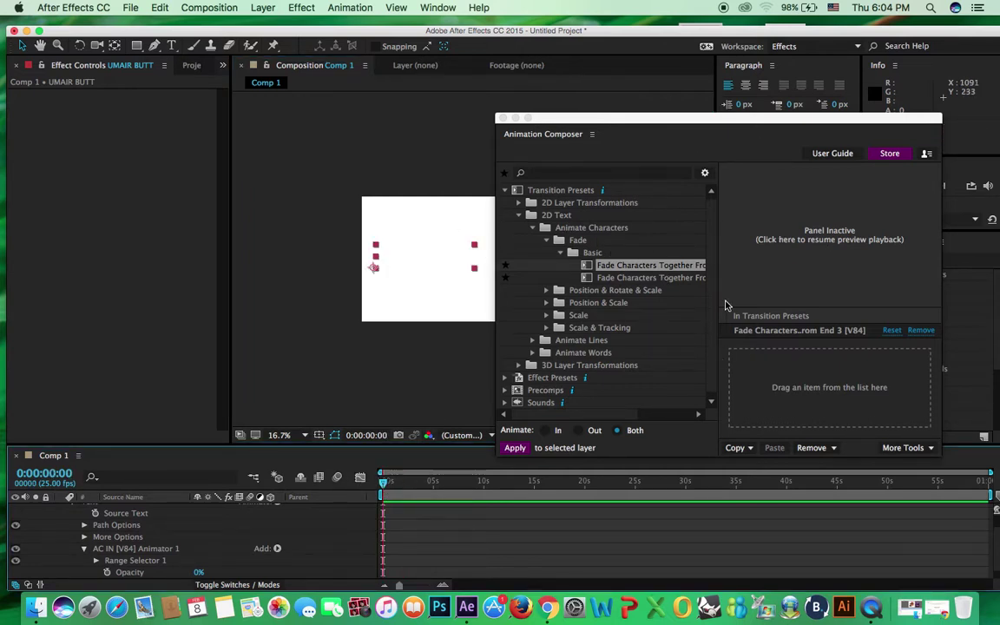
pyautogui.press('super+z')
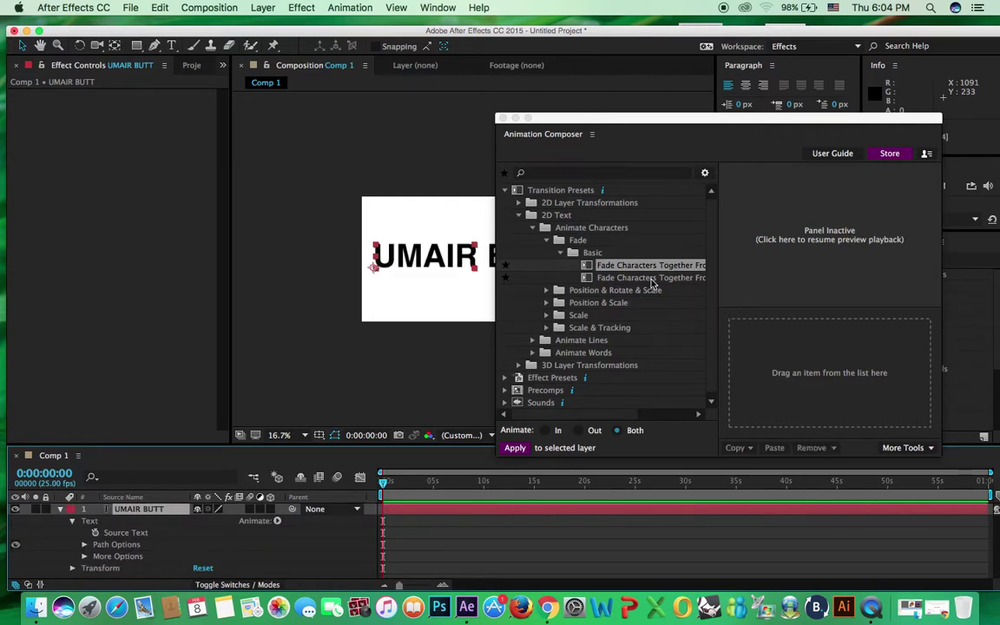
# - Apply the Bottom variant of the basic Position & Rotate & Scale preset as an in transition
pyautogui.click(650, 279)
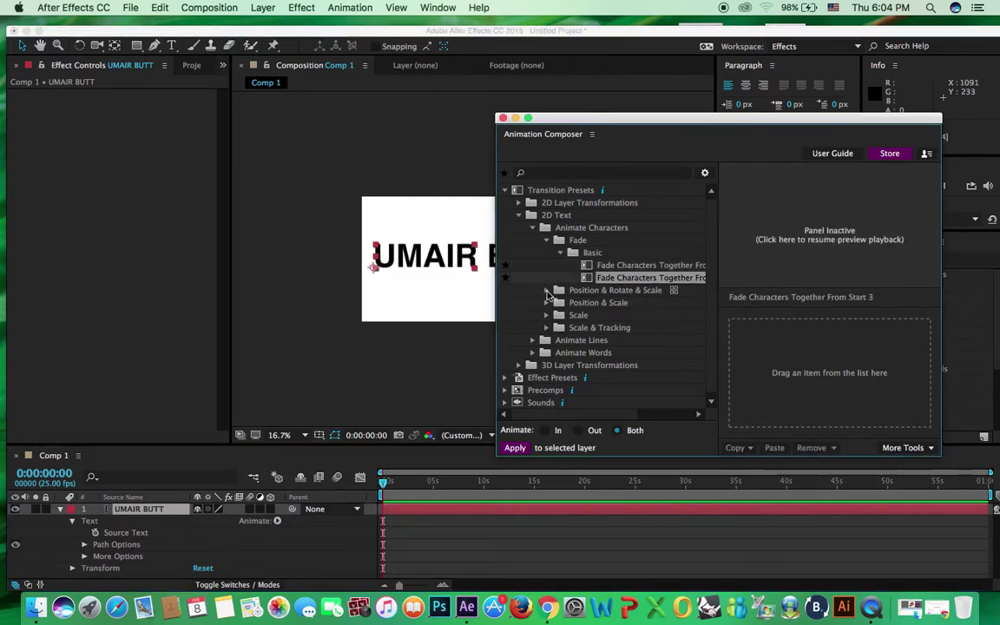
pyautogui.click(545, 291)
pyautogui.click(593, 302)
pyautogui.doubleClick(592, 302)
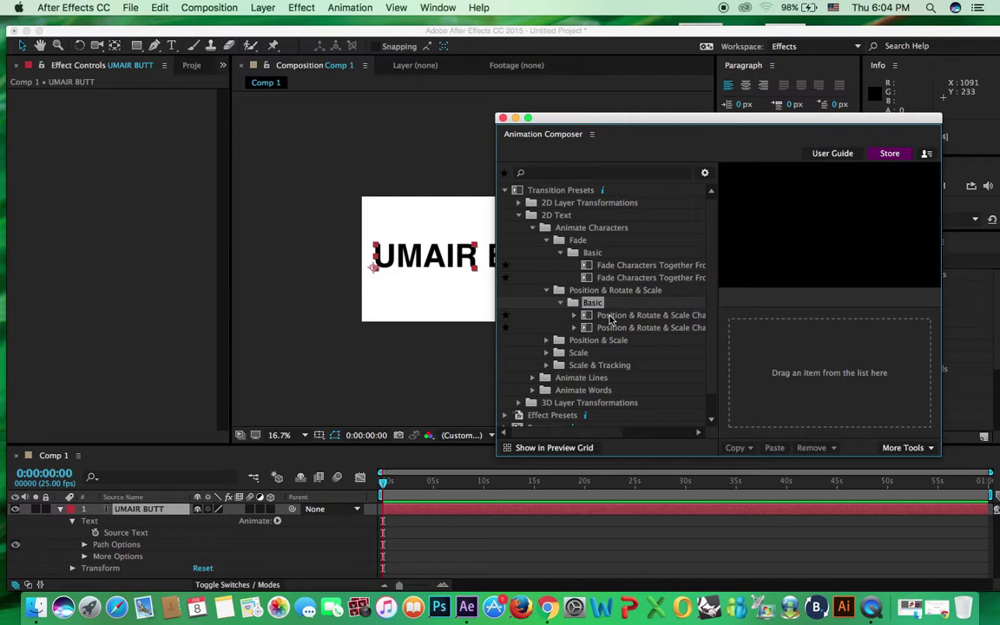
pyautogui.click(605, 315)
pyautogui.doubleClick(606, 315)
pyautogui.click(624, 329)
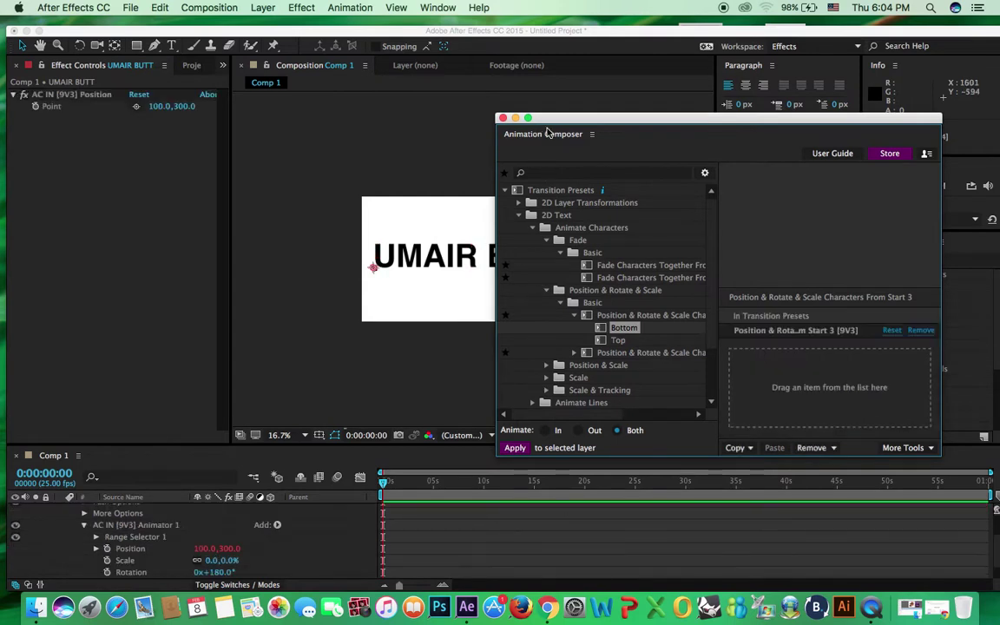
pyautogui.moveTo(506, 165); pyautogui.dragTo(612, 165)
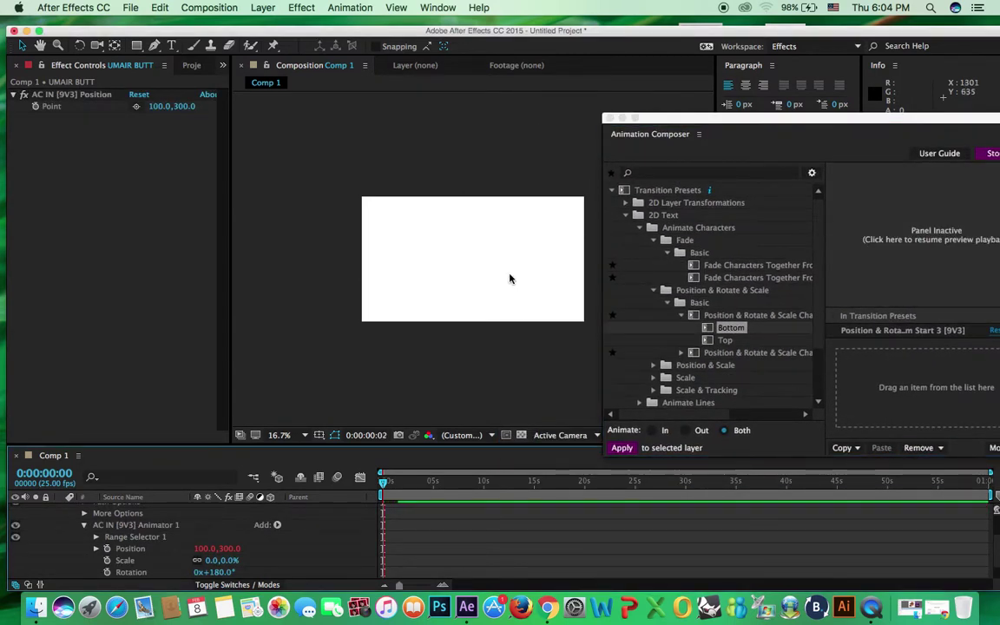
# - Preview the Position & Rotate & Scale transition, then undo it
pyautogui.press('space')
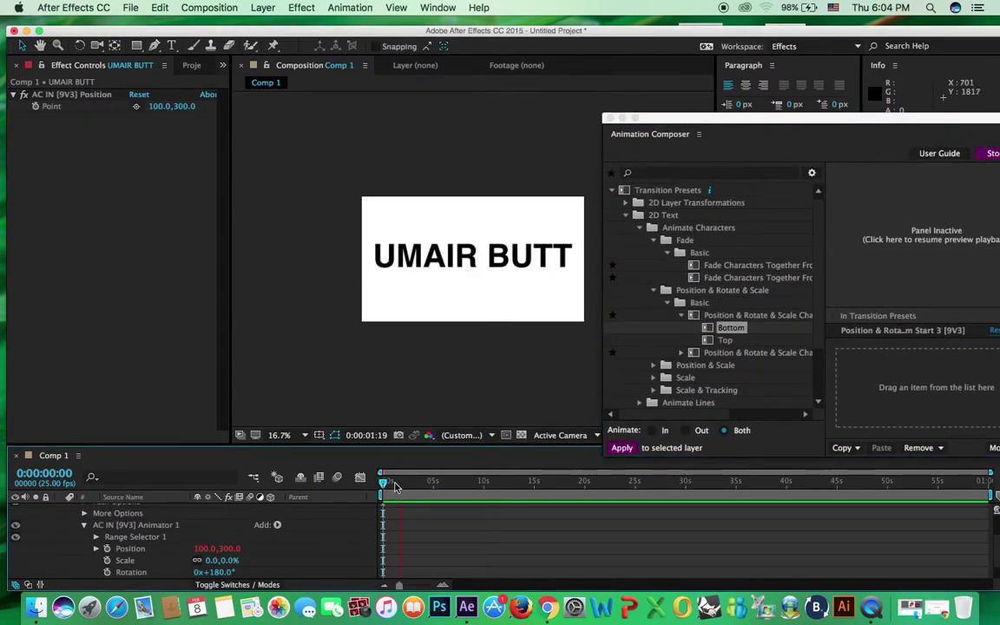
pyautogui.press('space')
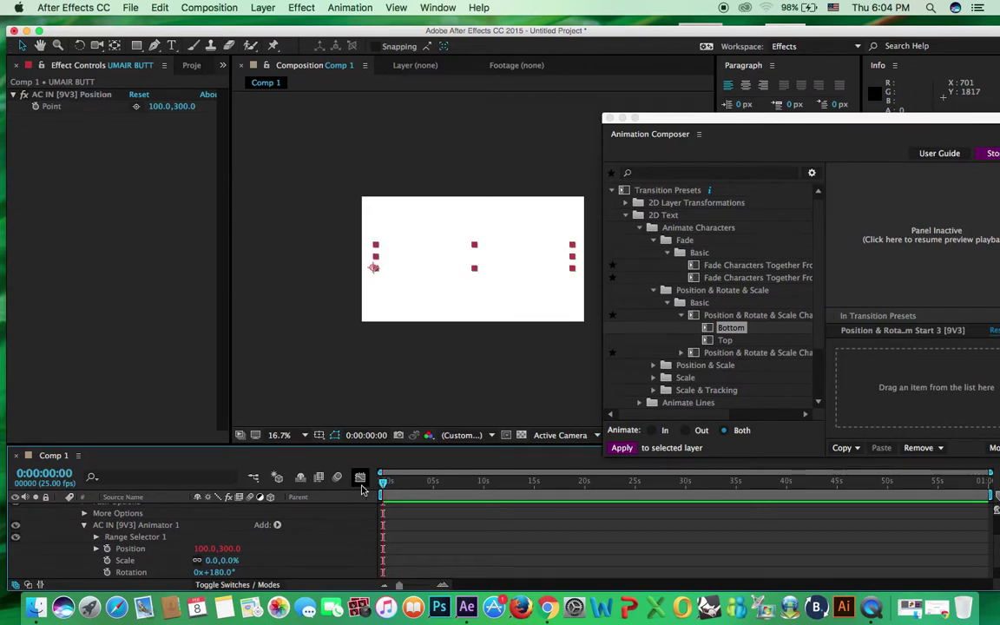
pyautogui.press('super+z')
# - Expand the Scale › Basic character presets and preview Scale Characters From End 2
pyautogui.moveTo(799, 120); pyautogui.dragTo(743, 108)
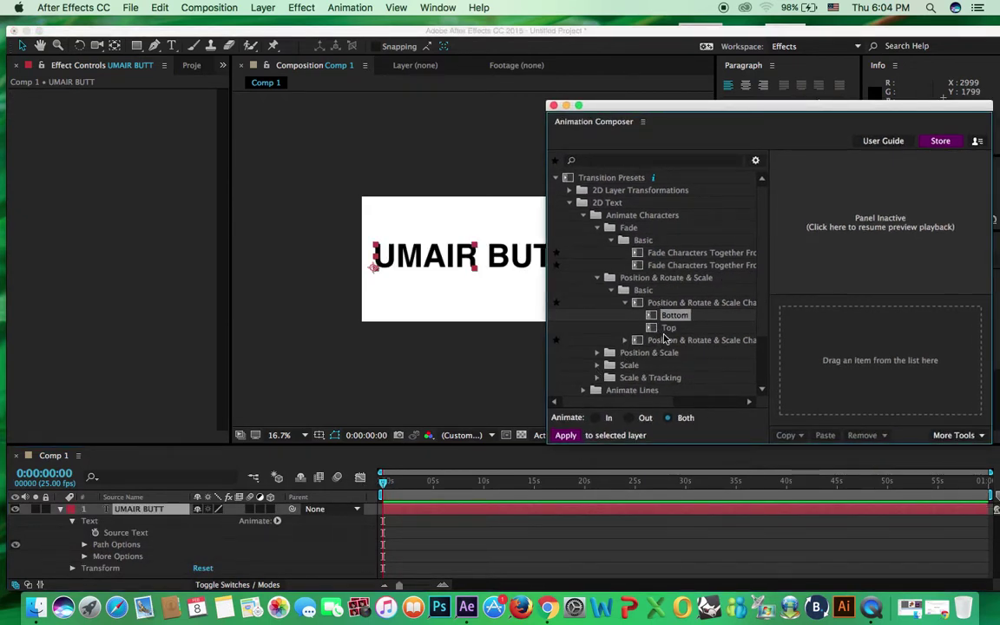
pyautogui.click(597, 366)
pyautogui.scroll(-3, 636, 331)
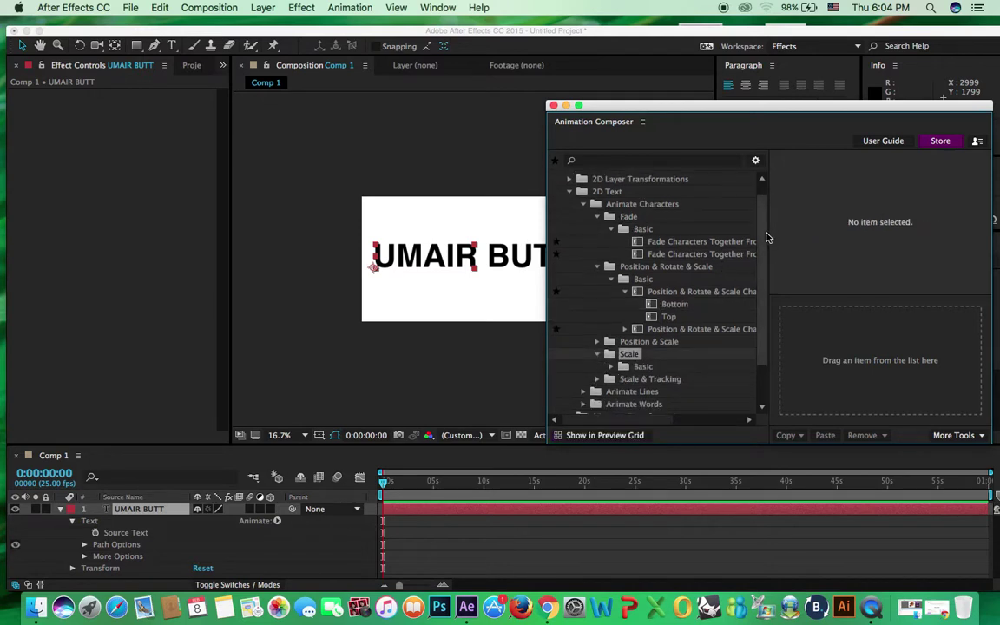
pyautogui.click(611, 320)
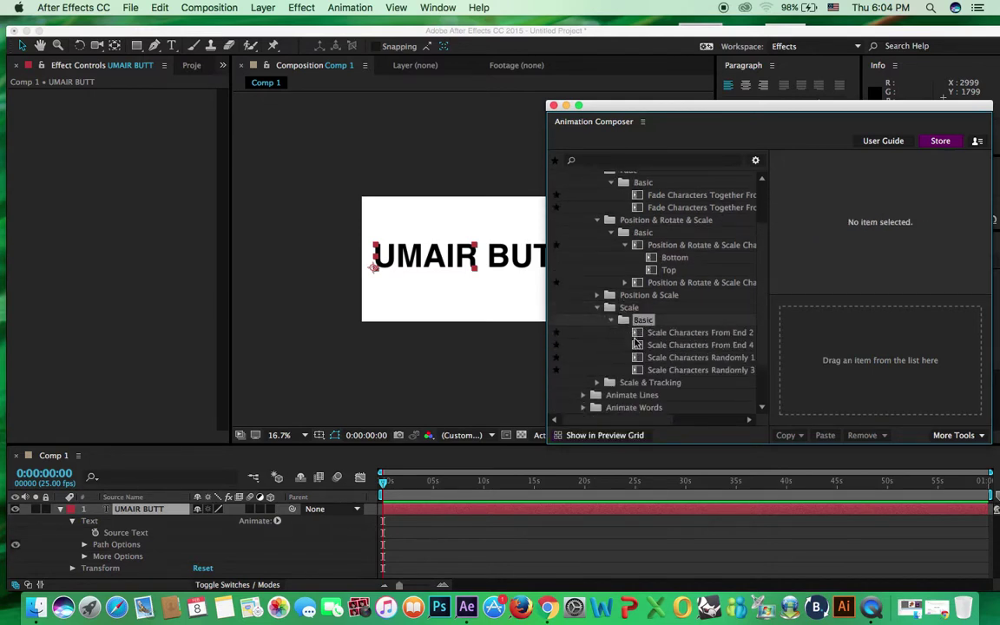
pyautogui.click(660, 334)
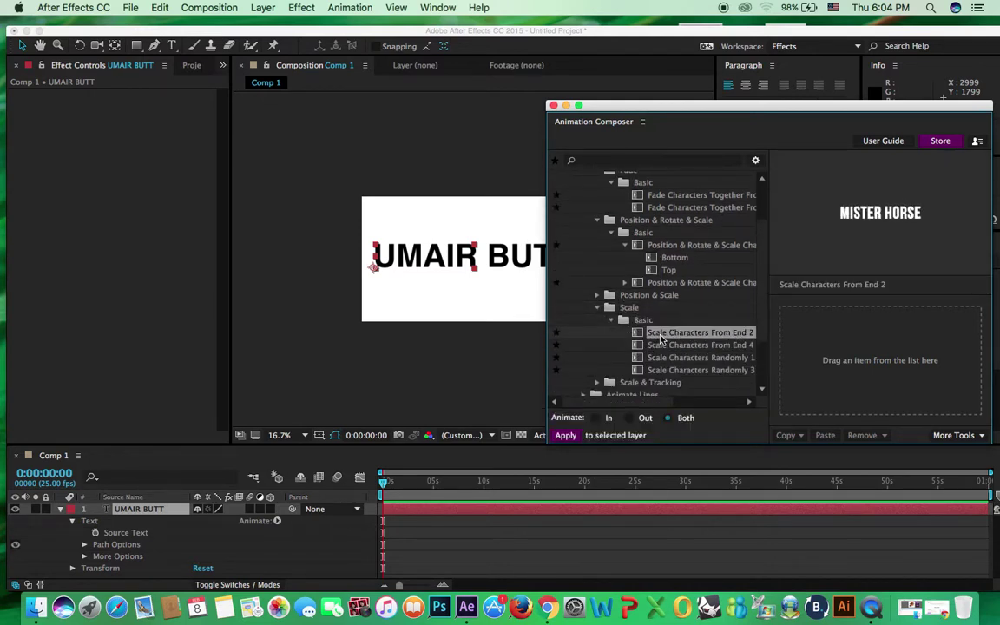
# - Apply Scale Characters From End 2 to the text as in and out transitions and preview it
pyautogui.doubleClick(664, 339)
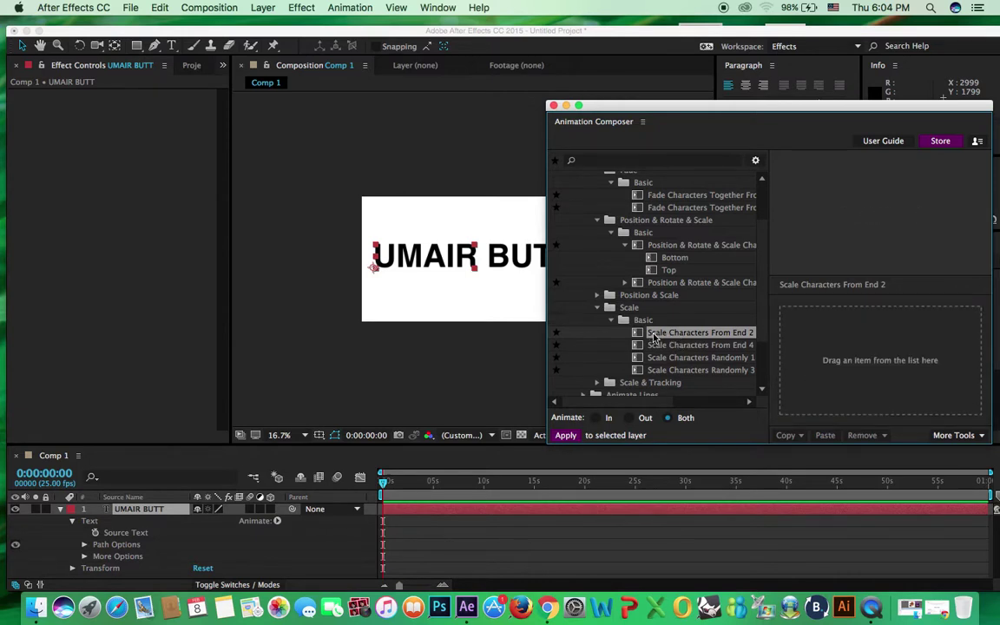
pyautogui.moveTo(664, 339); pyautogui.dragTo(466, 265)
pyautogui.press('space')
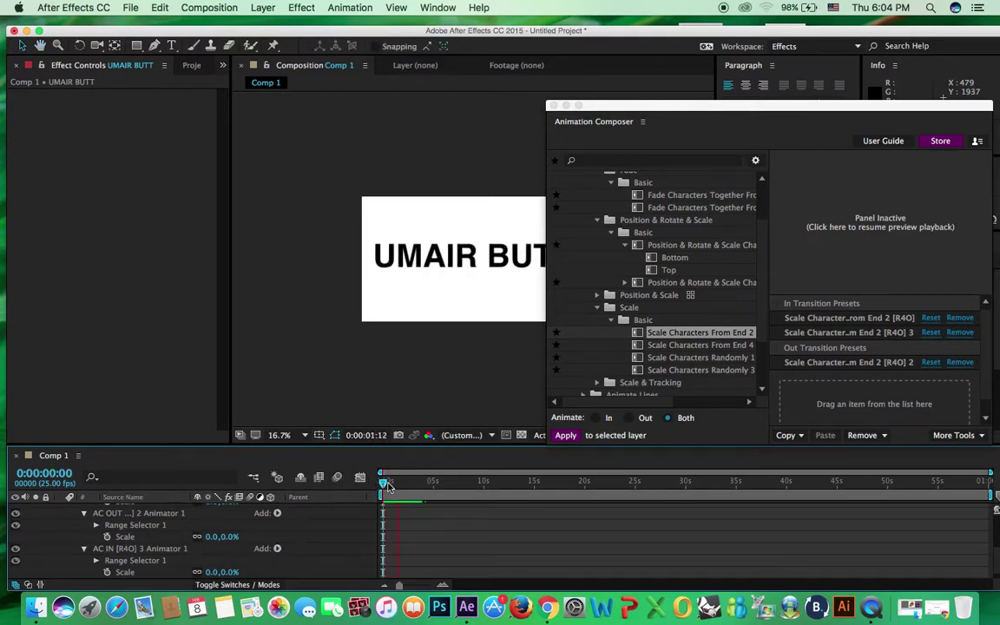
pyautogui.press('space')
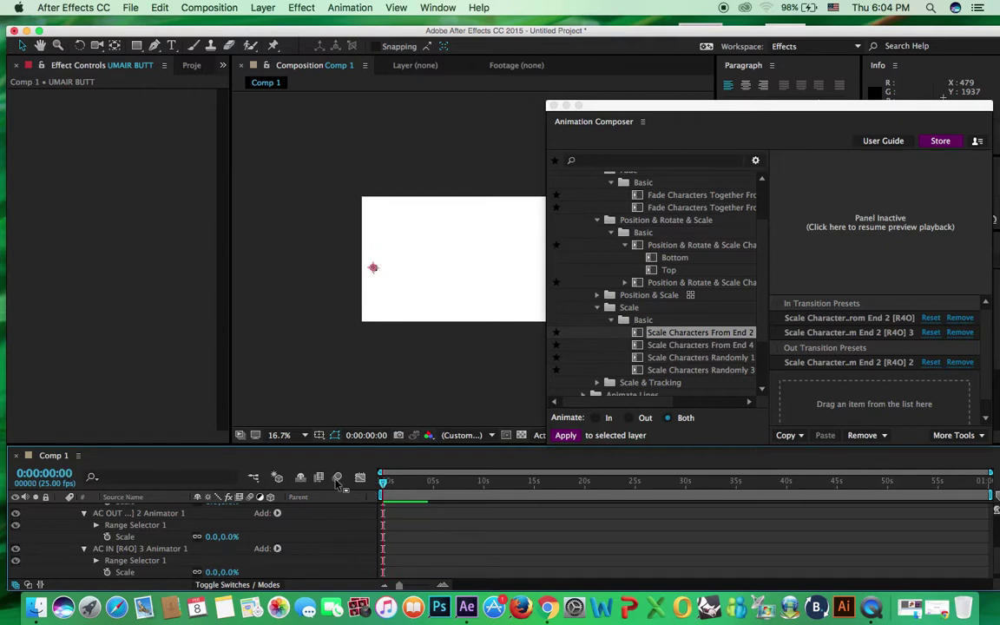